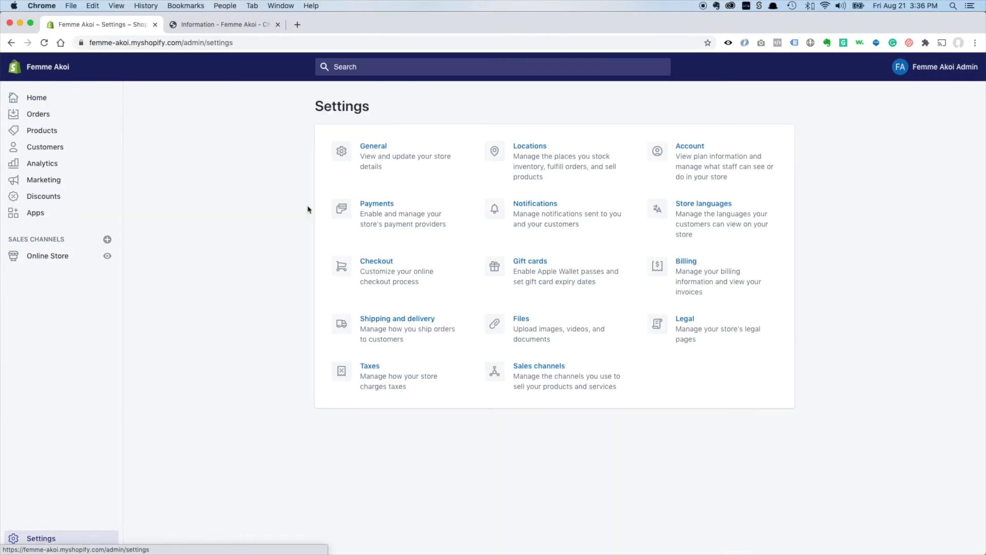
Open the store's legal settings and fill the Refund policy with the template text.
click(685, 323)
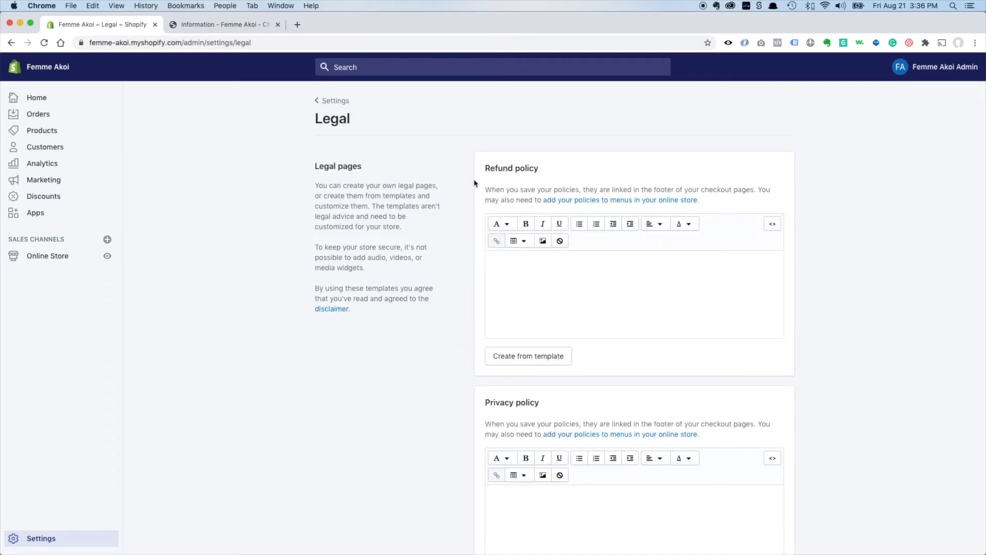
click(527, 284)
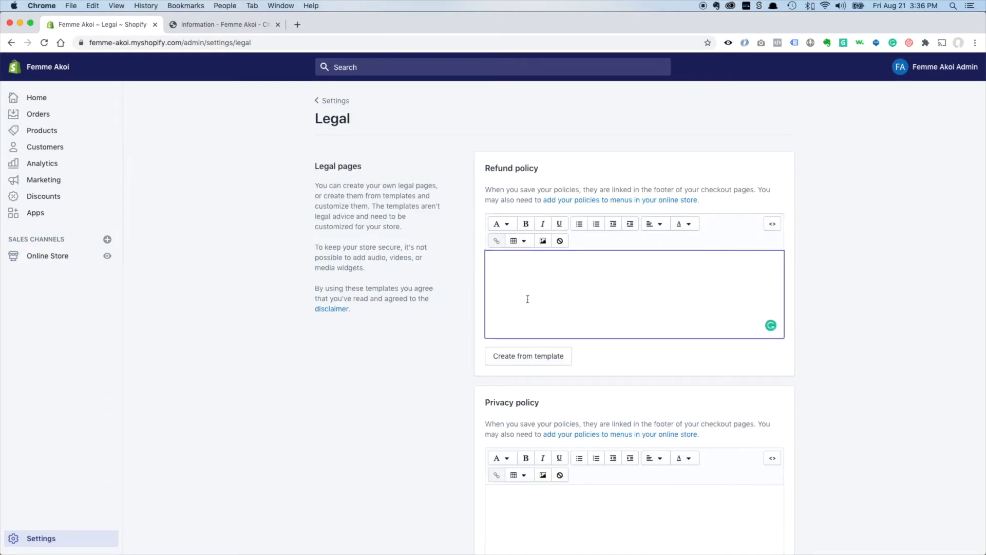
scroll(524, 319, down, 1)
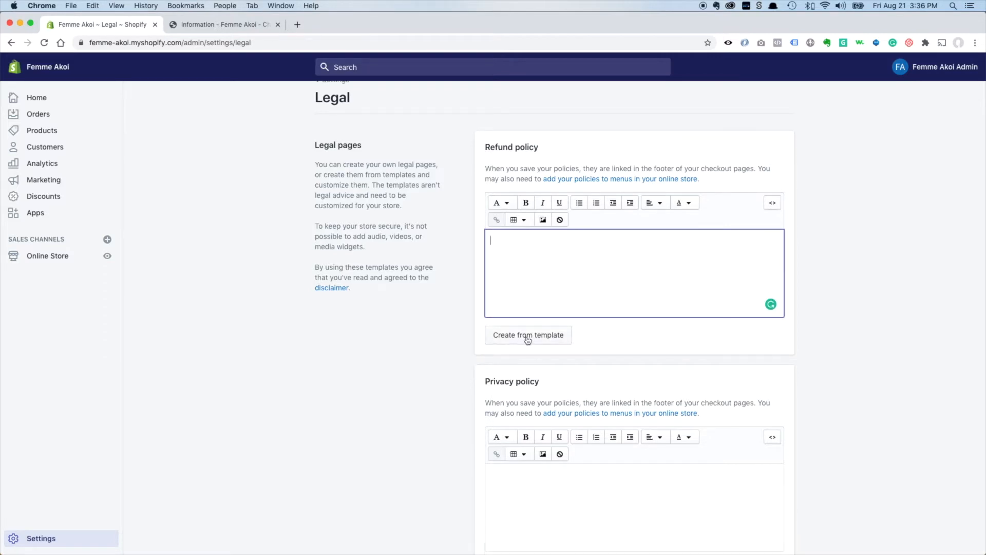
click(527, 339)
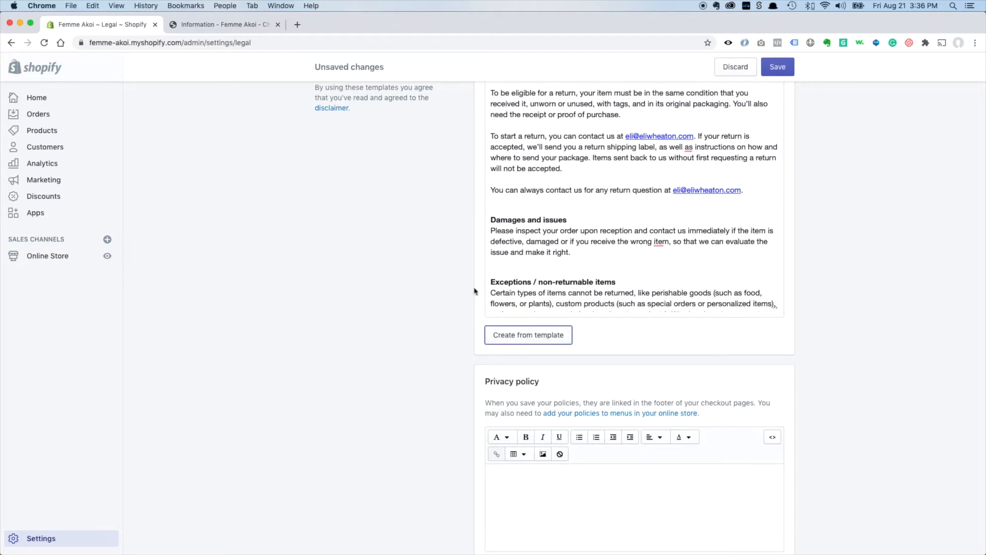
Read through the refund policy template from the return terms and eligibility conditions to the Exchanges and Refunds sections.
scroll(514, 285, up, 4)
scroll(528, 281, up, 2)
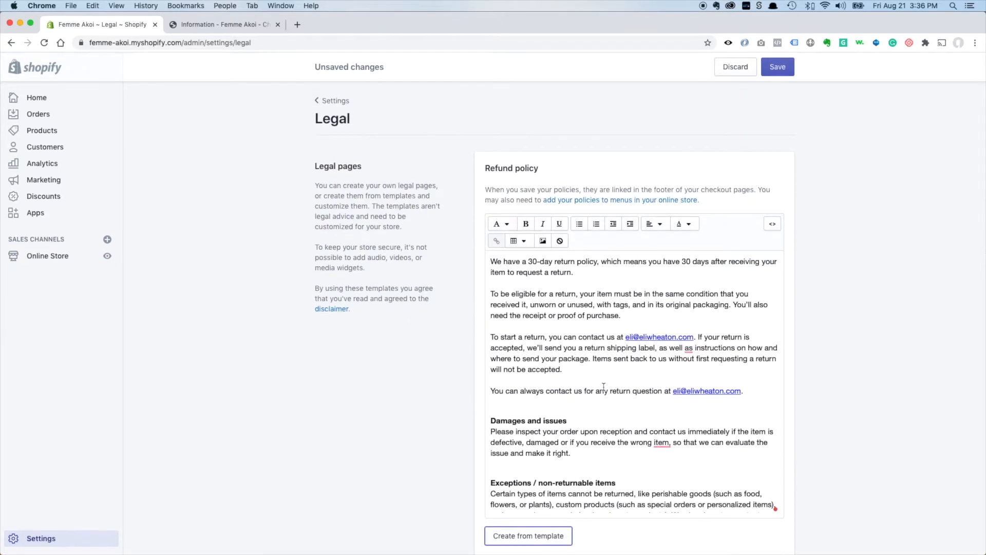
scroll(603, 387, down, 6)
scroll(588, 382, up, 6)
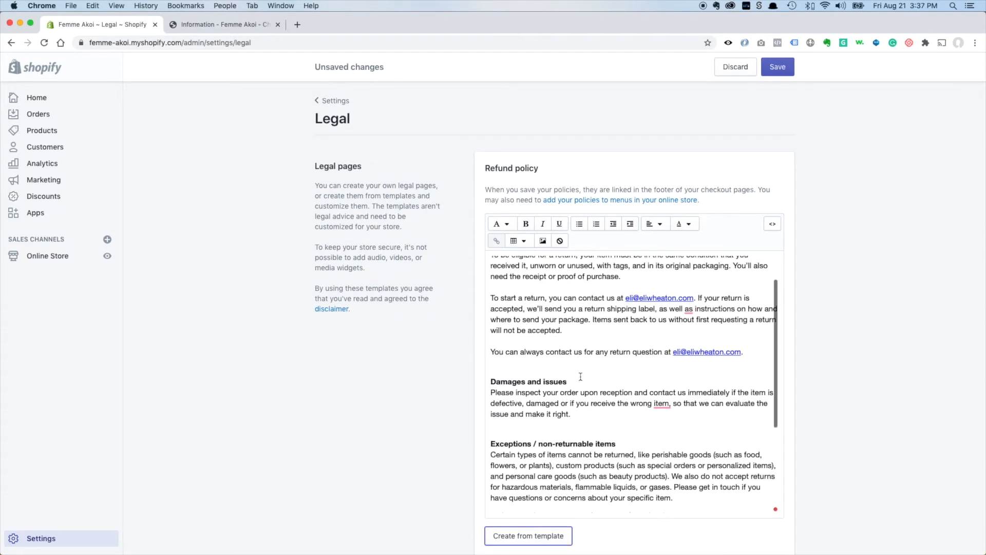
click(532, 261)
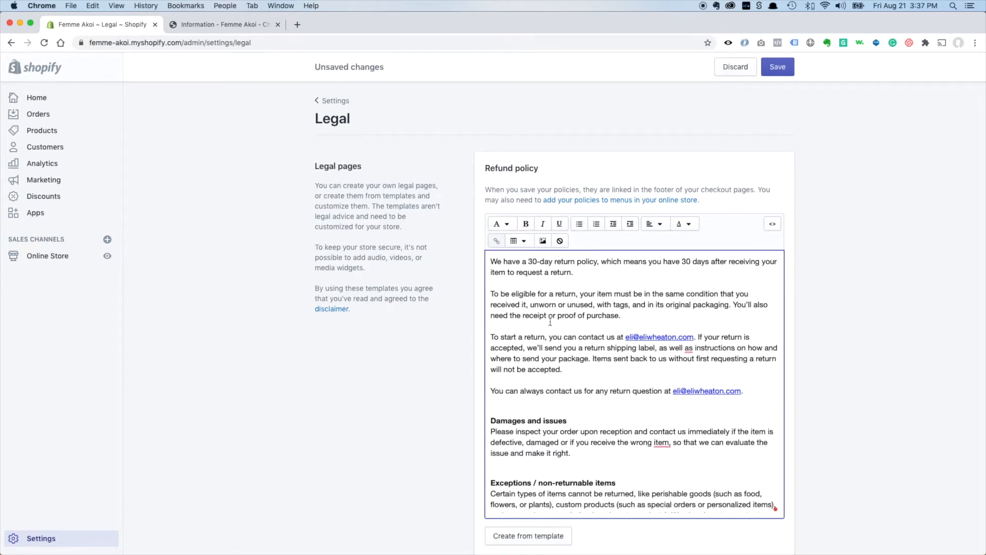
scroll(564, 328, down, 3)
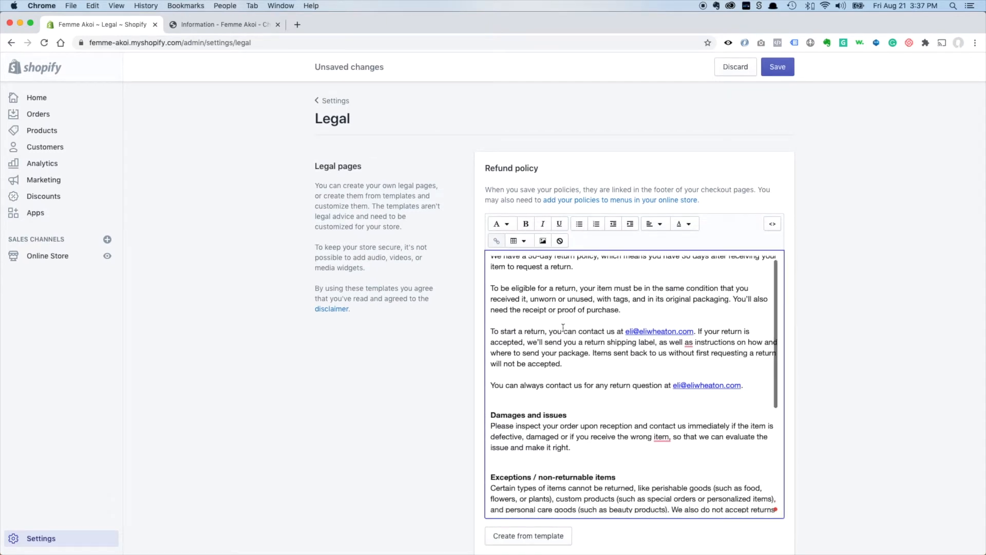
scroll(526, 281, up, 3)
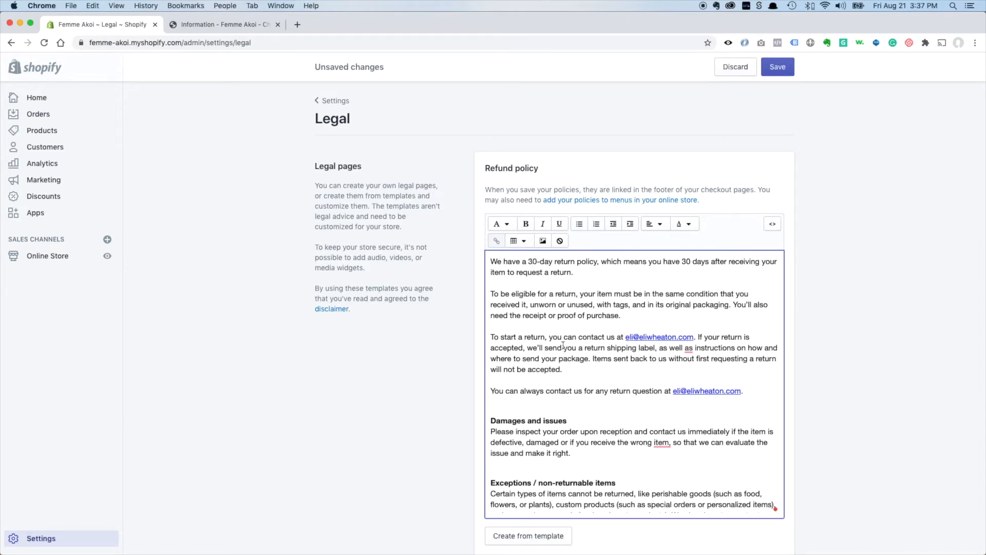
scroll(563, 345, down, 1)
scroll(620, 343, down, 5)
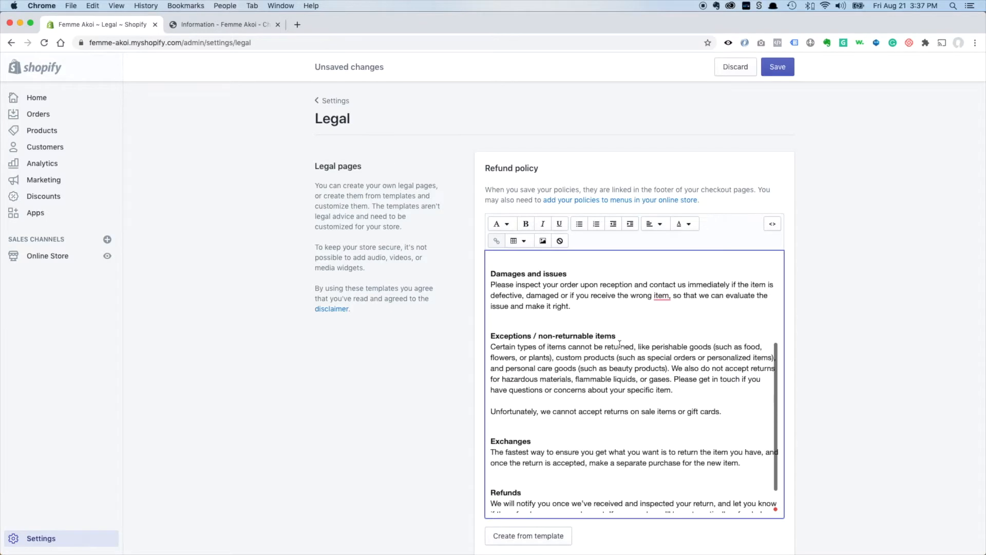
scroll(620, 343, down, 5)
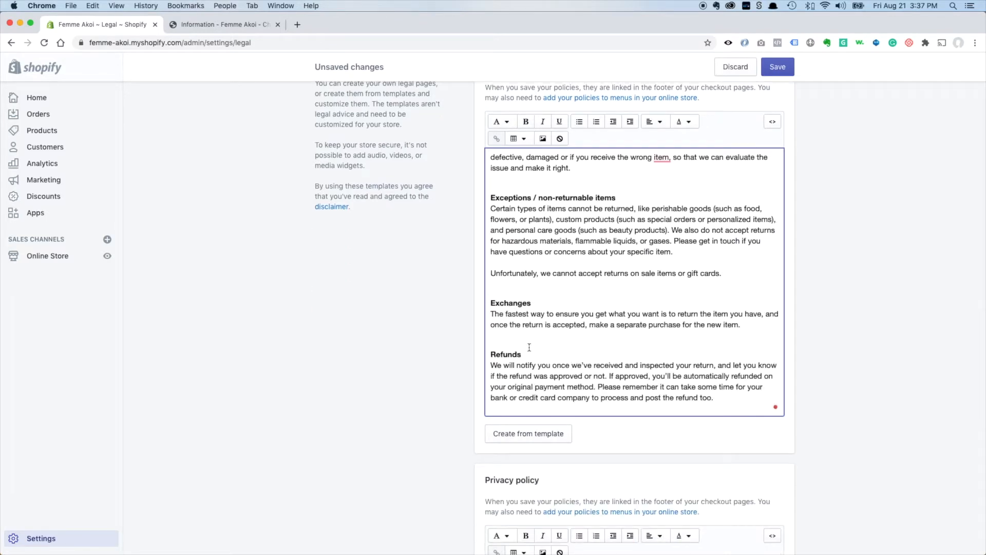
click(446, 315)
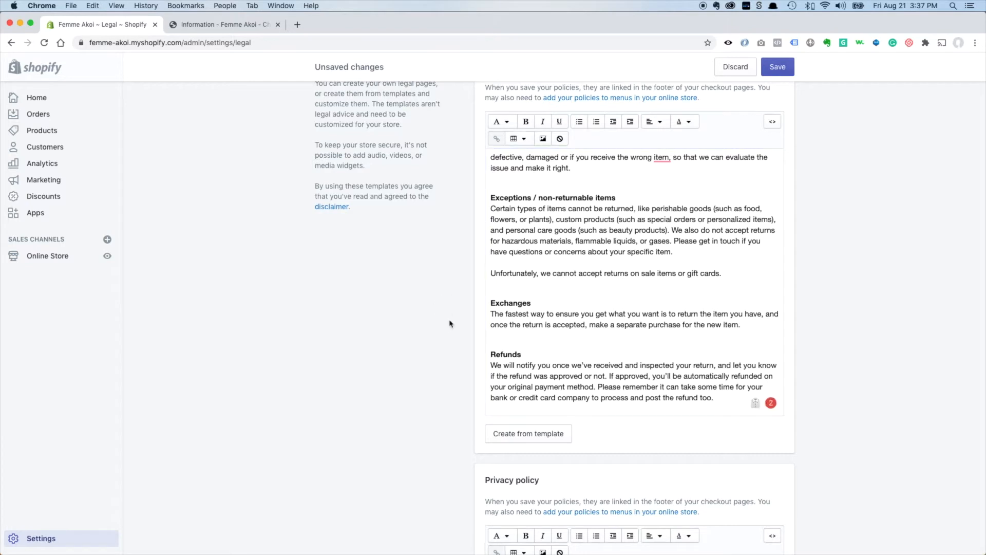
scroll(447, 314, up, 2)
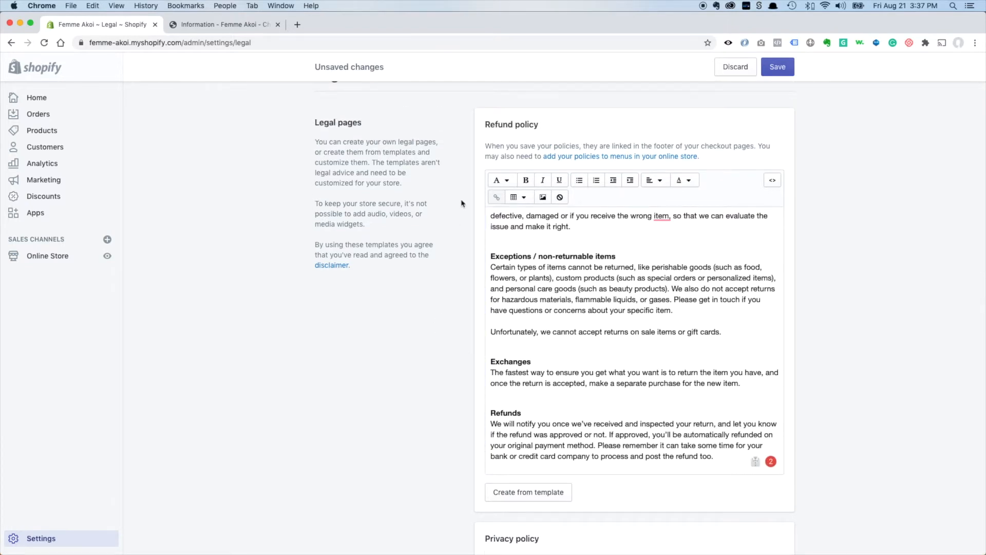
Fill the Privacy policy with the template text.
scroll(474, 342, down, 8)
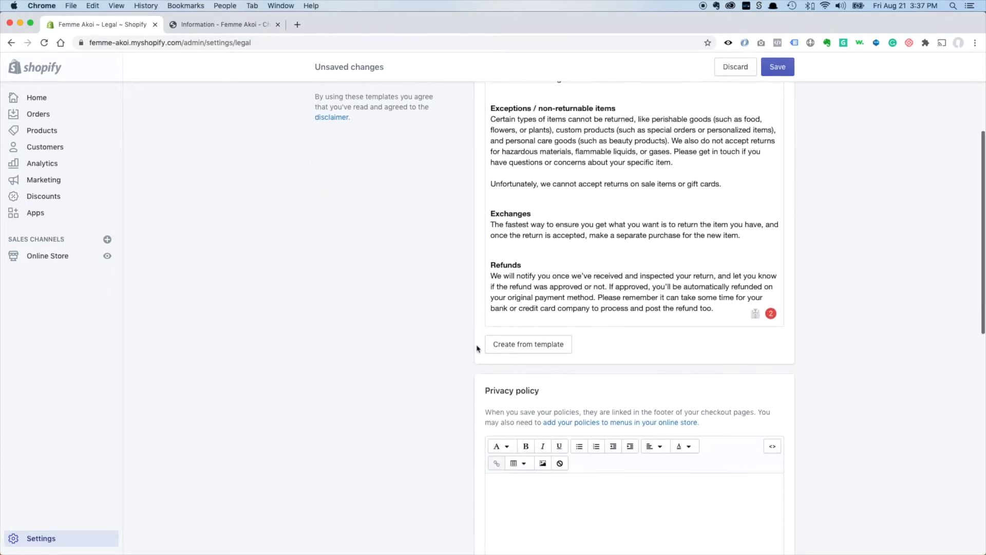
scroll(453, 354, down, 7)
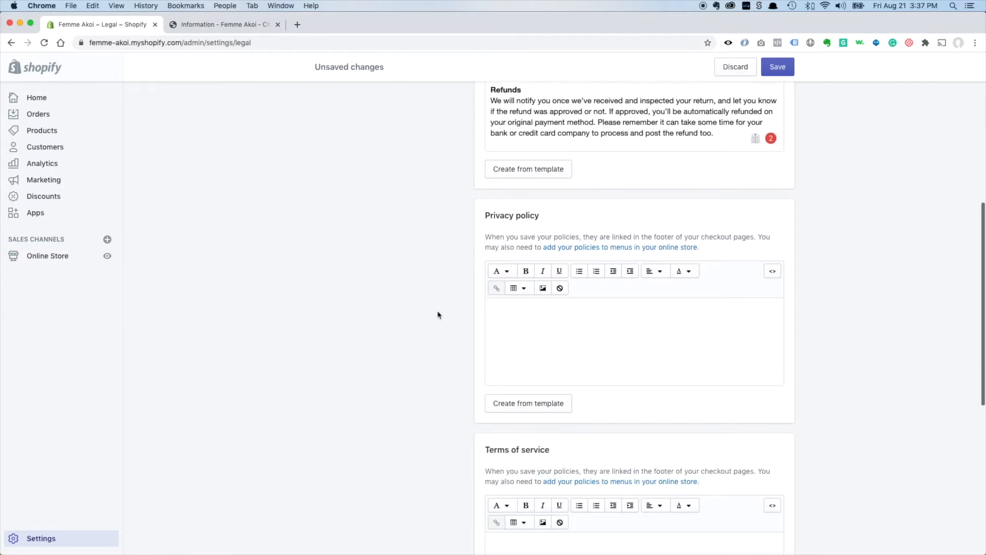
click(520, 304)
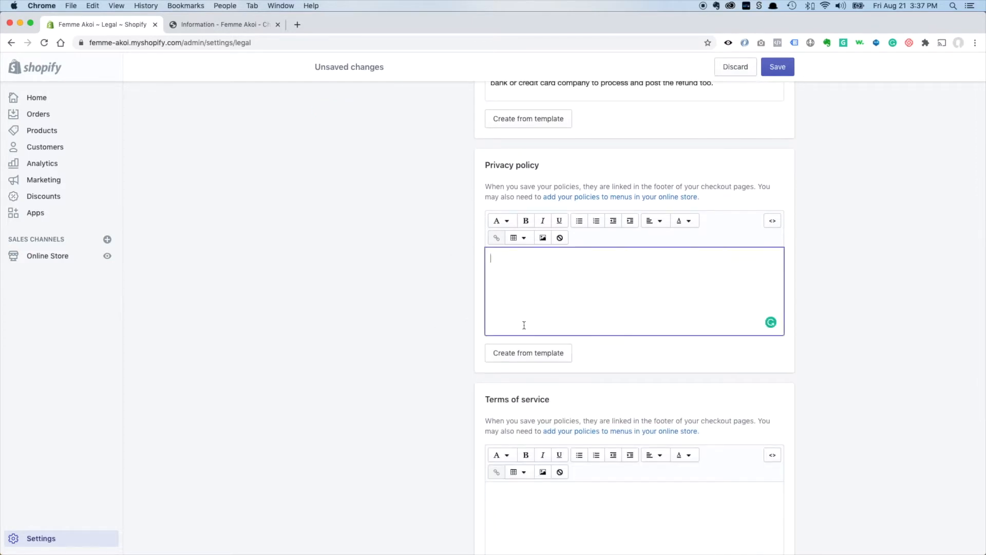
click(549, 358)
Examine the opening of the privacy policy template and the bracketed placeholder for other types of tracking technologies.
scroll(642, 339, up, 8)
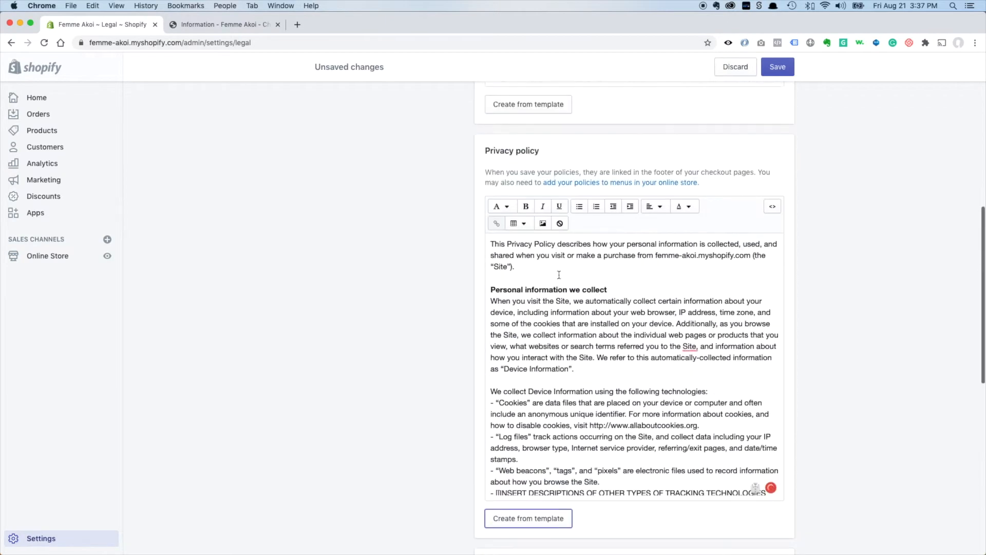
scroll(545, 318, up, 2)
scroll(564, 321, down, 4)
scroll(565, 322, down, 5)
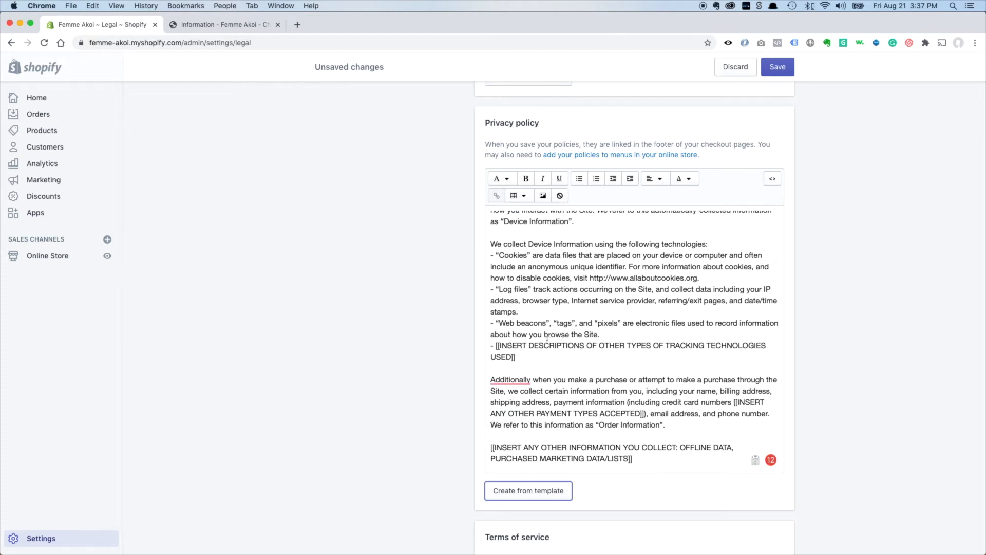
scroll(547, 339, down, 1)
click(519, 339)
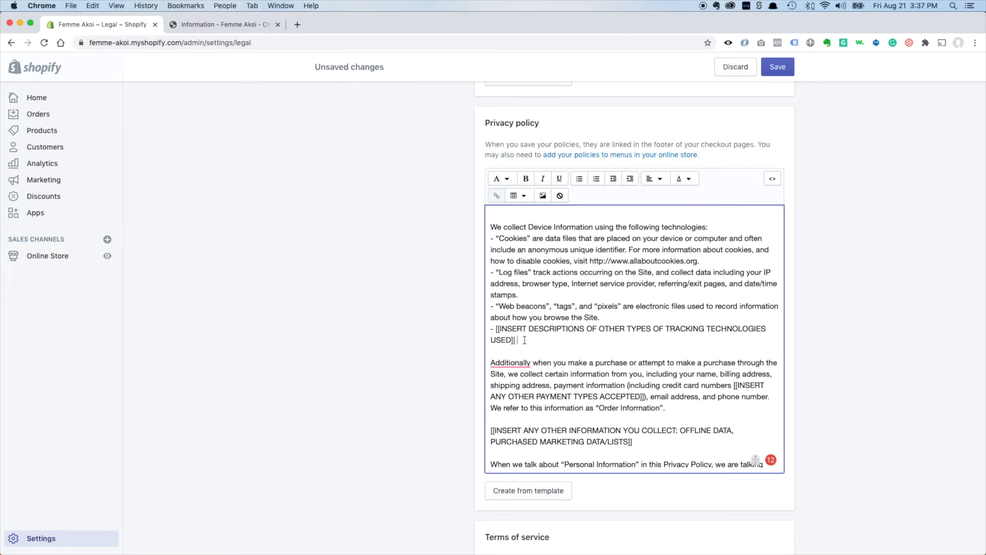
drag(518, 339, 496, 330)
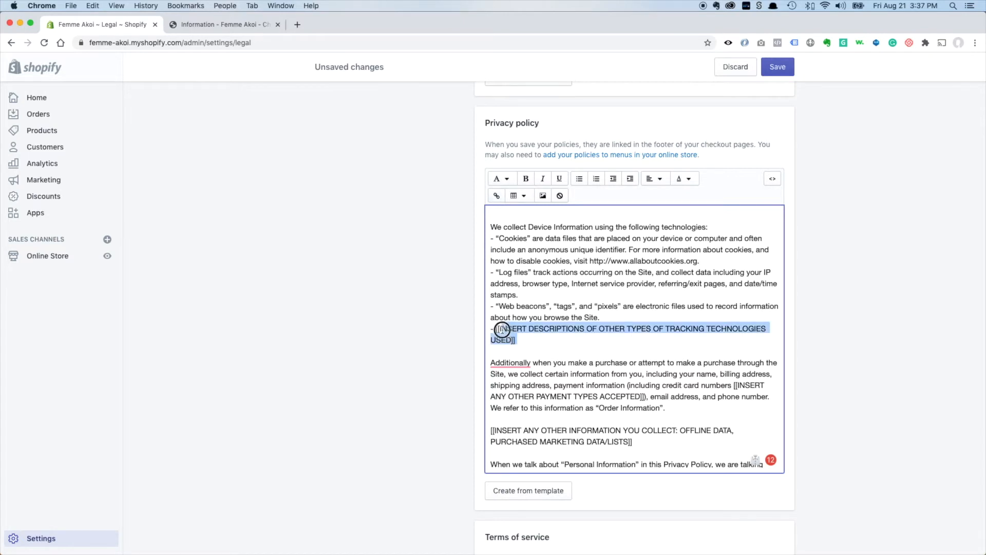
click(545, 342)
scroll(549, 340, down, 2)
drag(517, 299, 494, 291)
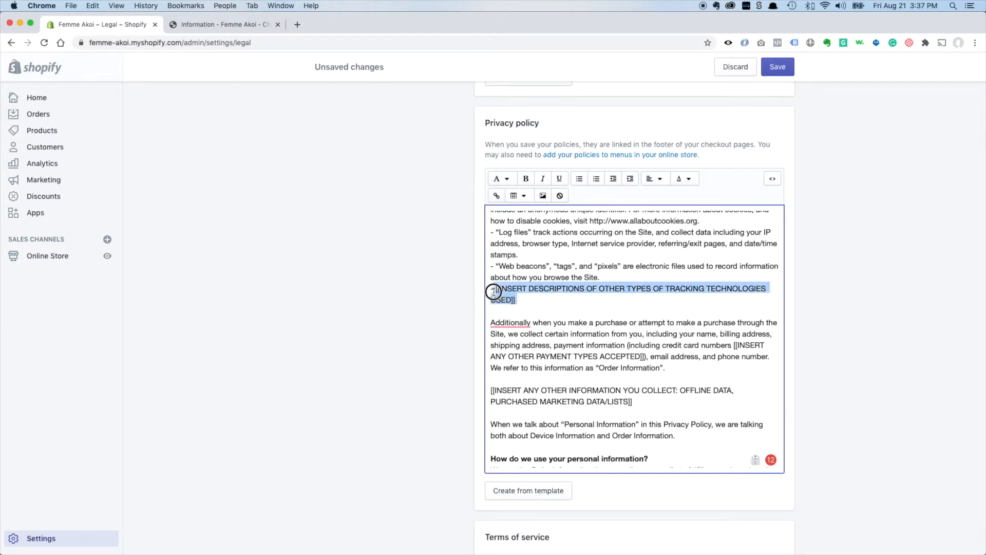
Check the rest of the privacy policy for bracketed placeholders, such as payment types, other collected information and opt-out links.
scroll(559, 344, down, 5)
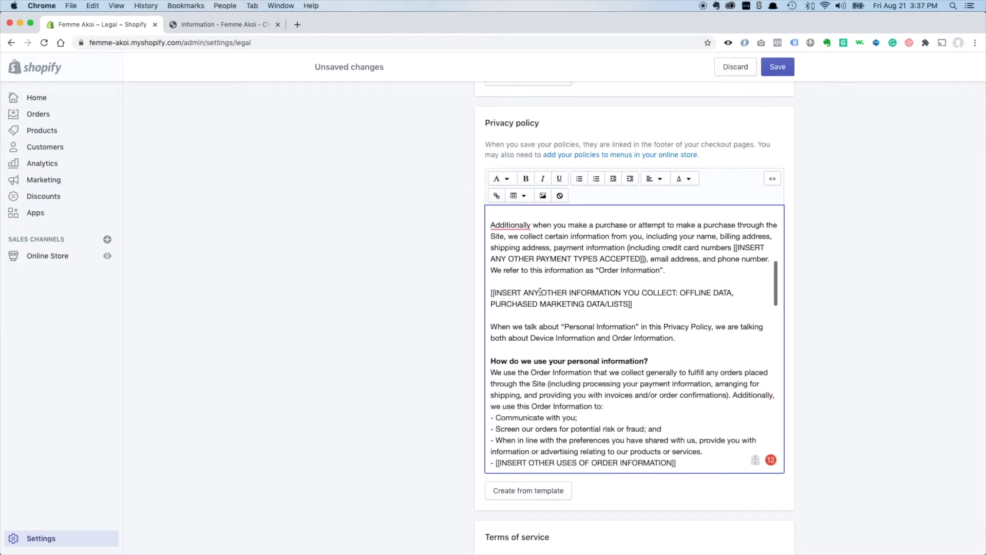
drag(620, 258, 537, 258)
drag(574, 296, 545, 290)
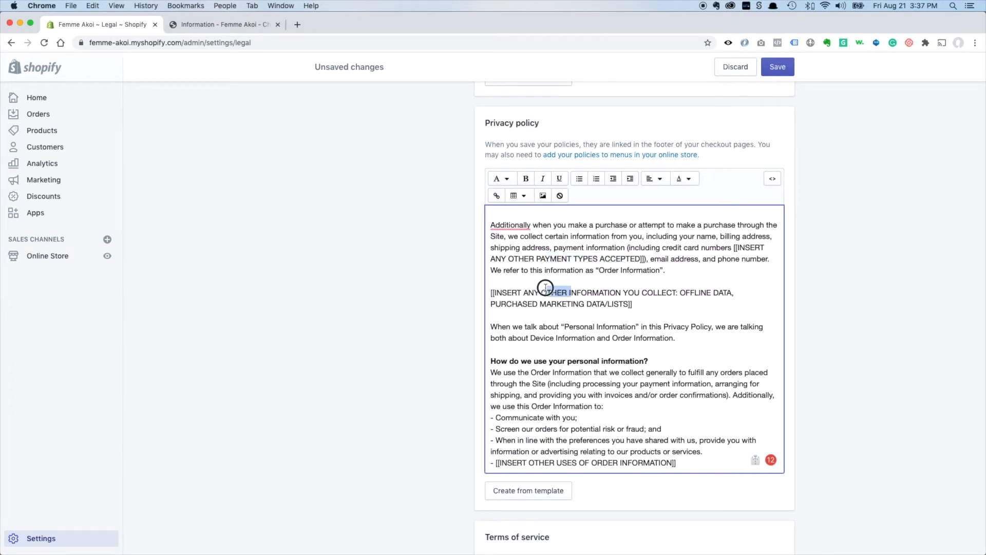
scroll(557, 308, down, 4)
scroll(560, 313, down, 5)
drag(596, 334, 530, 334)
scroll(549, 343, down, 3)
scroll(549, 343, down, 10)
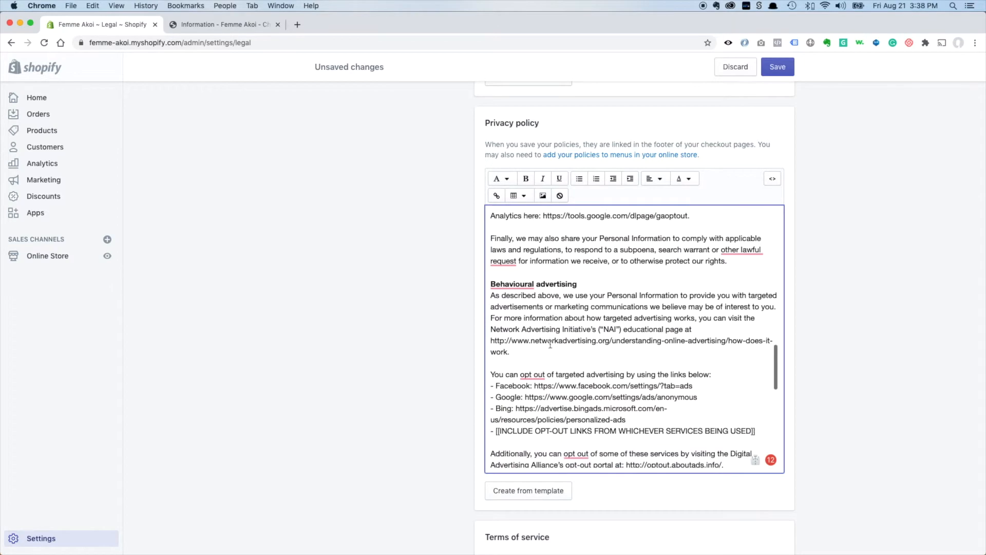
scroll(554, 347, down, 4)
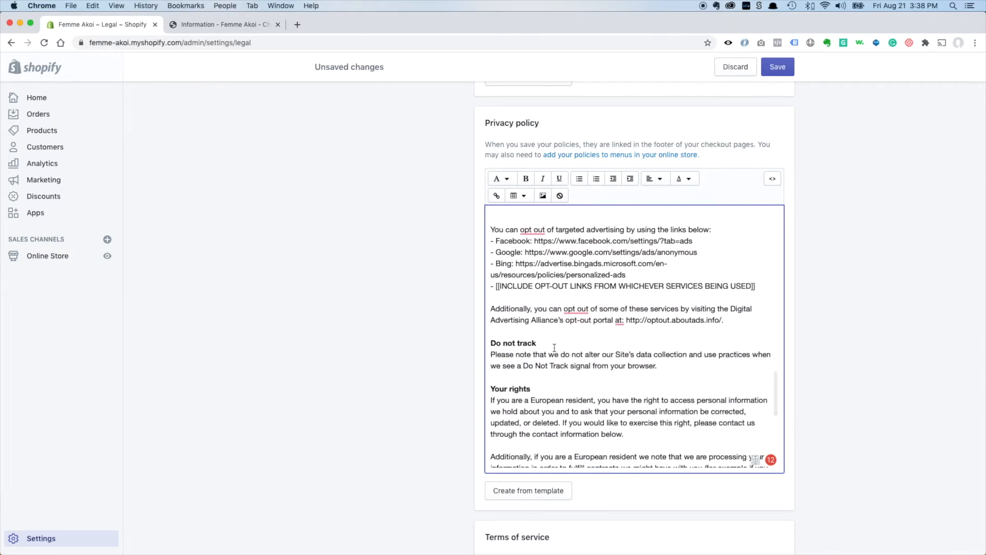
scroll(549, 346, down, 5)
scroll(457, 262, up, 2)
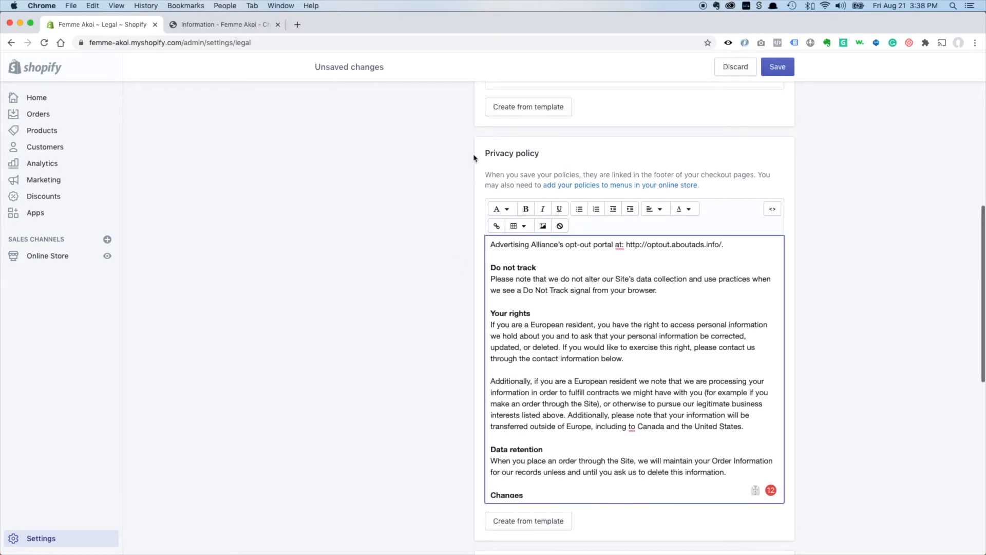
scroll(463, 255, up, 15)
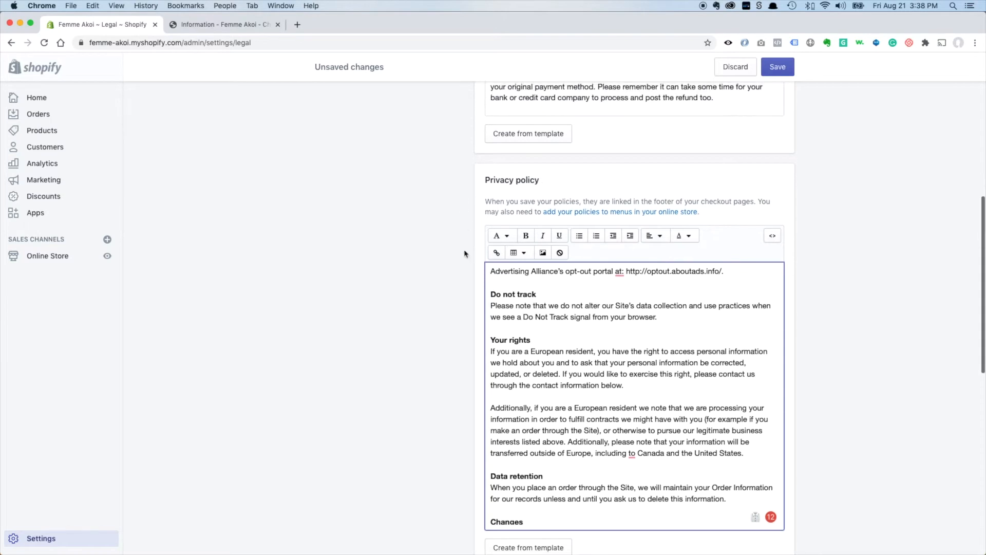
scroll(464, 256, down, 20)
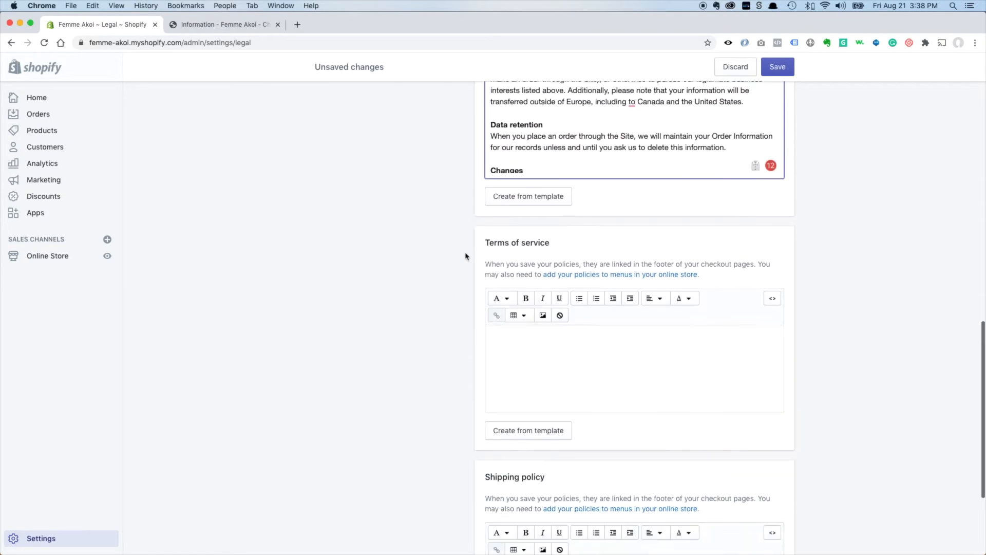
scroll(421, 249, up, 9)
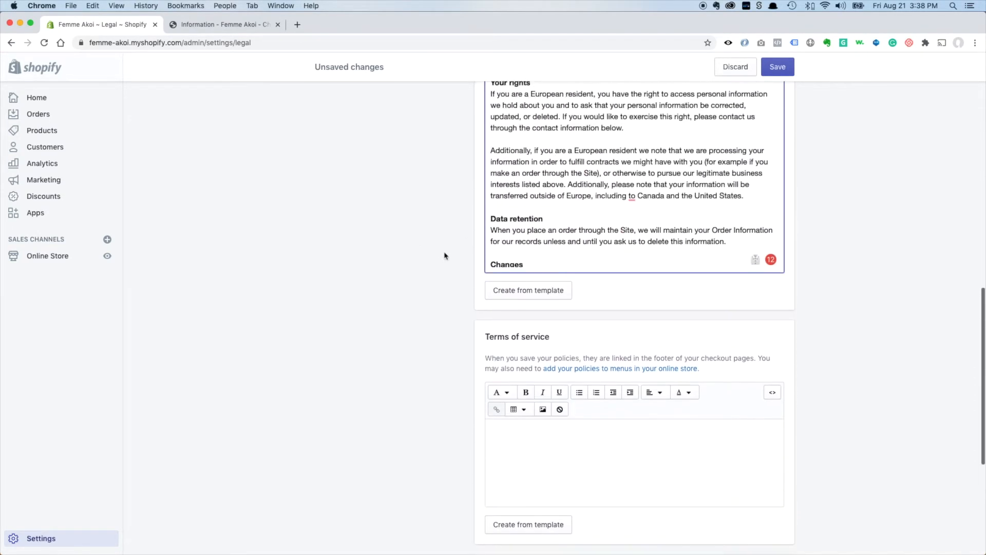
scroll(456, 258, up, 5)
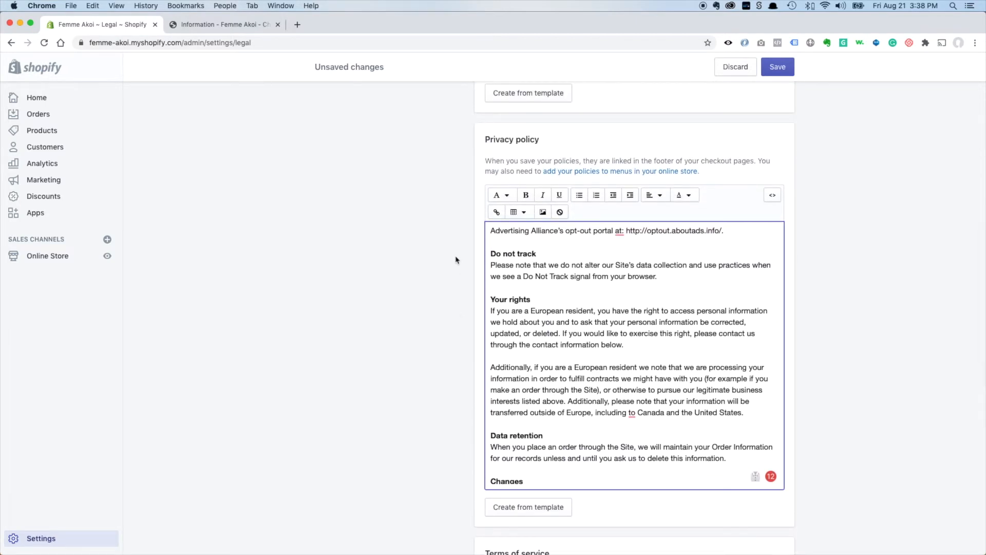
Fill the Terms of service with the template text and look over its overview paragraphs.
scroll(456, 260, down, 4)
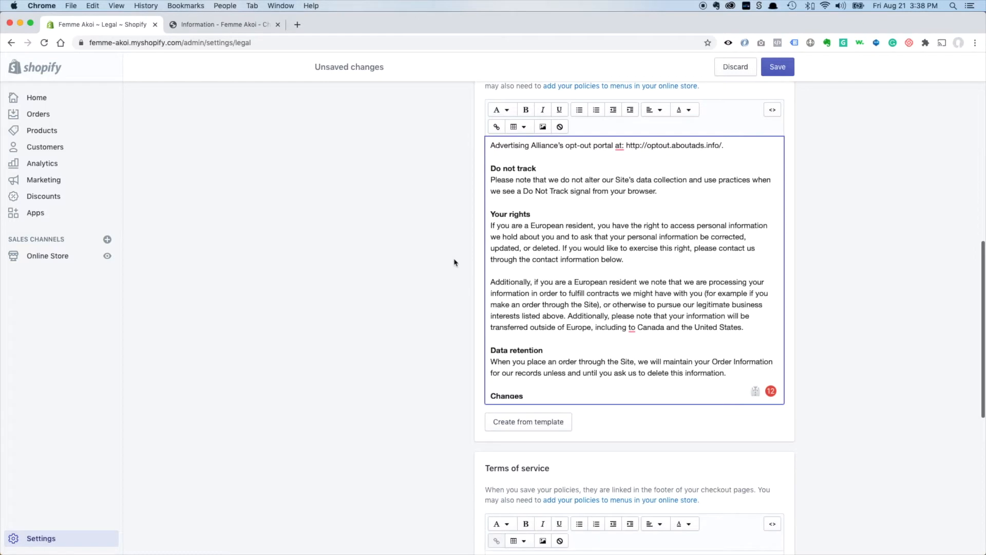
scroll(439, 350, down, 8)
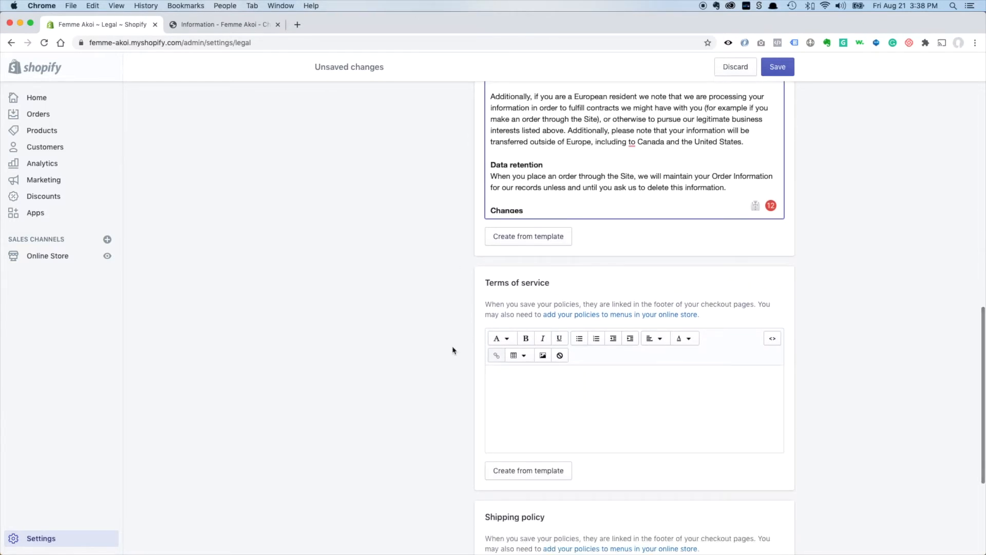
scroll(453, 351, down, 3)
scroll(448, 348, down, 2)
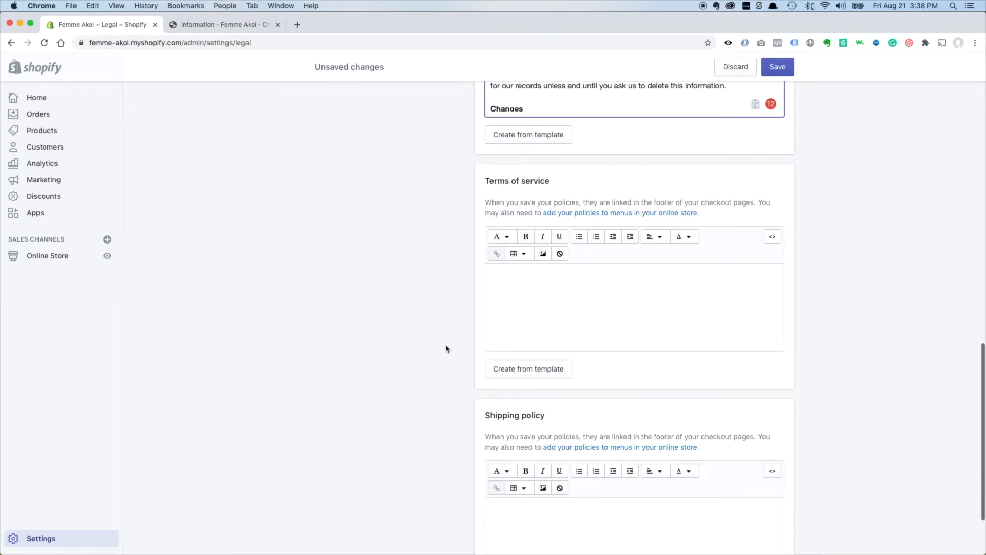
click(490, 355)
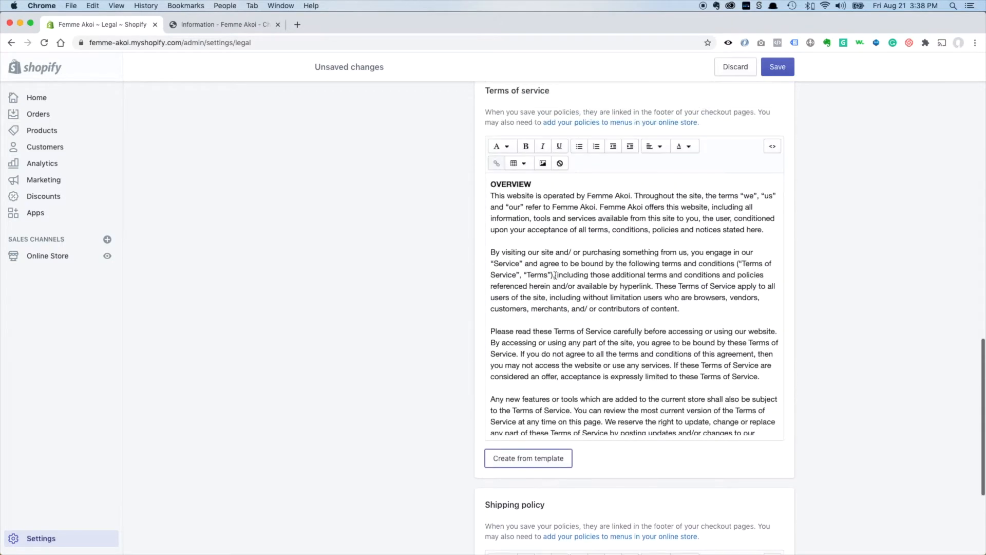
scroll(559, 282, down, 4)
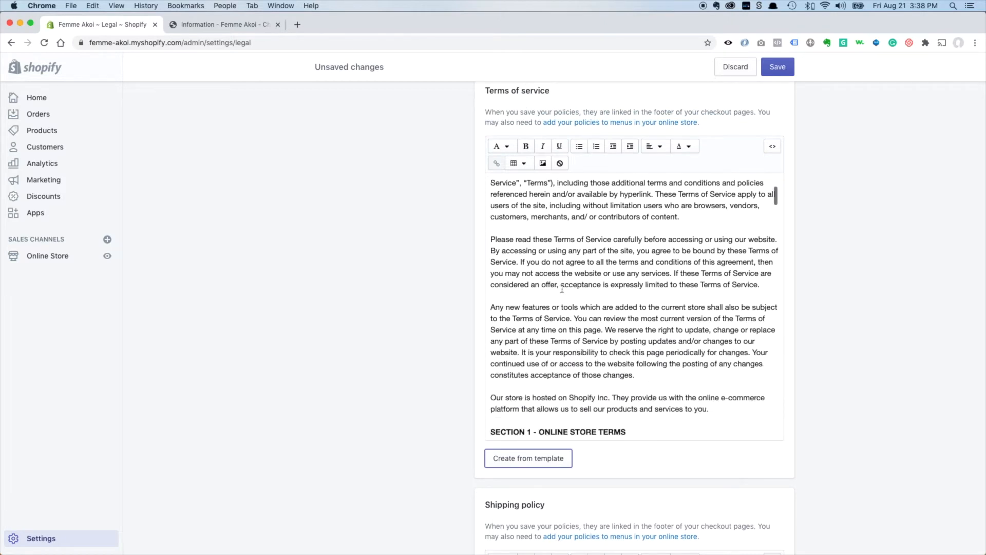
Review the remaining sections of the Terms of service template, from the online store terms through the personal information section.
scroll(565, 291, down, 3)
scroll(565, 291, down, 5)
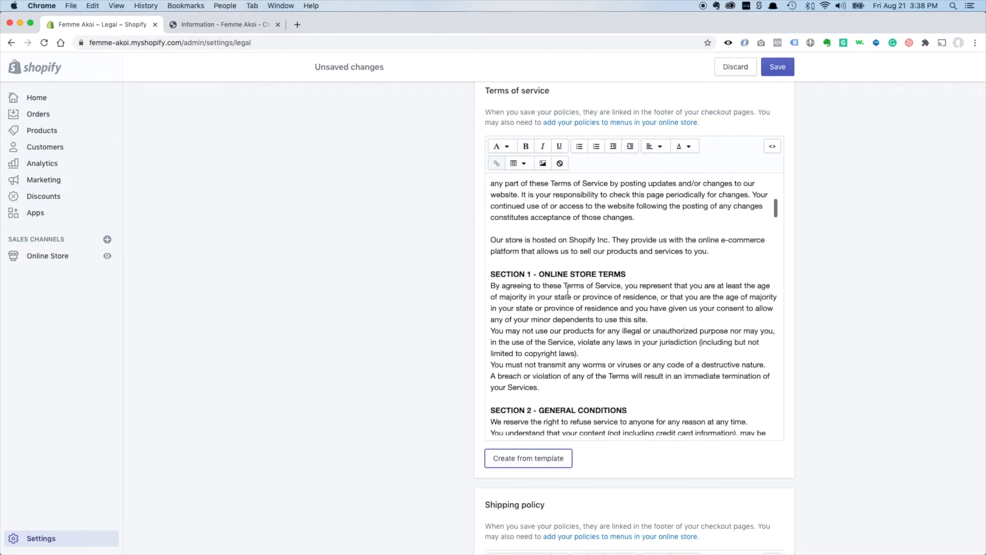
scroll(591, 357, down, 17)
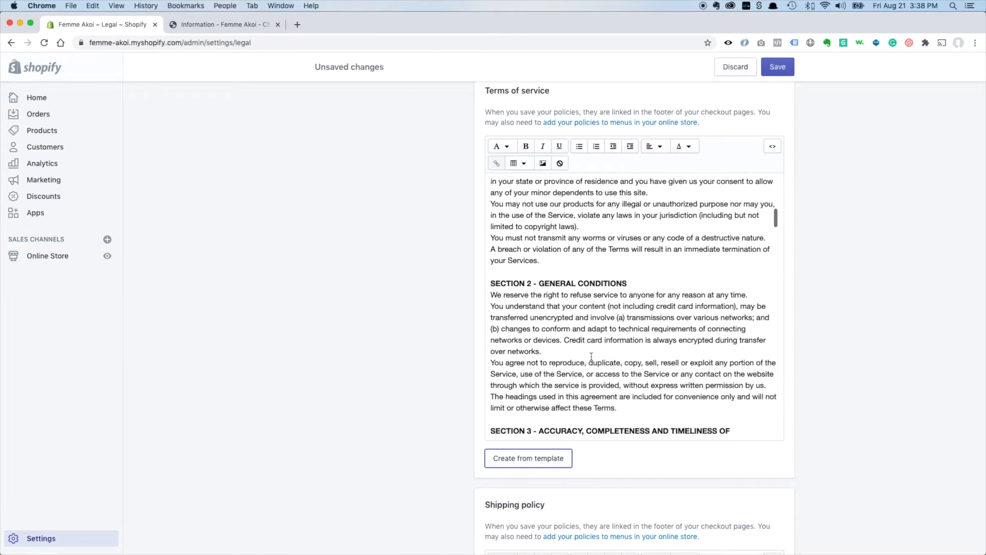
scroll(590, 356, down, 20)
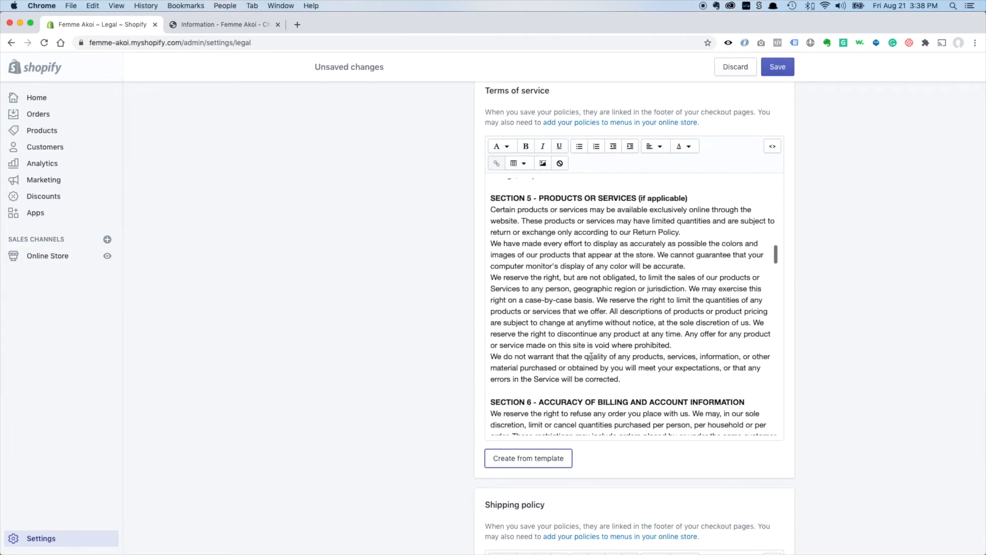
scroll(589, 335, down, 15)
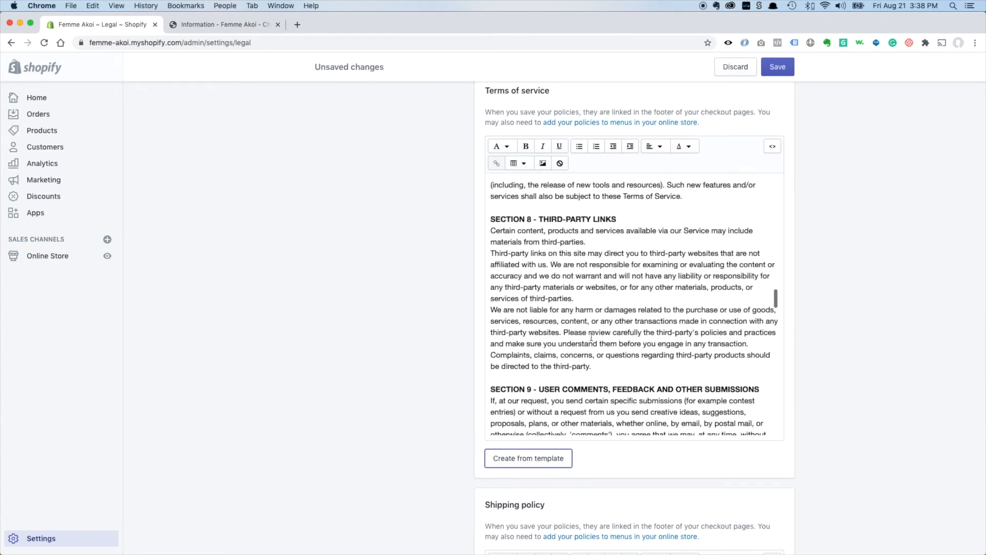
scroll(457, 290, down, 5)
scroll(457, 293, down, 3)
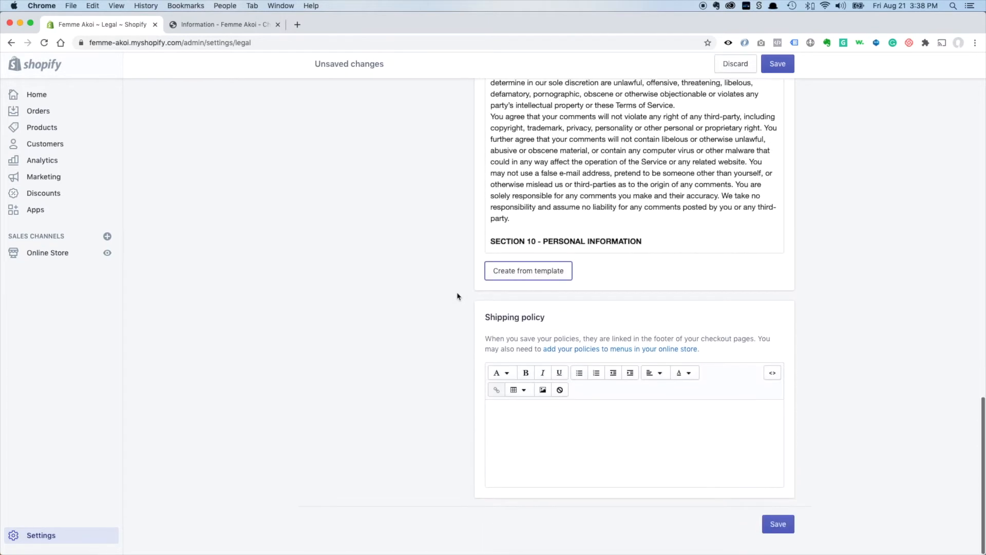
Leave the Shipping policy blank and save the legal pages.
click(556, 448)
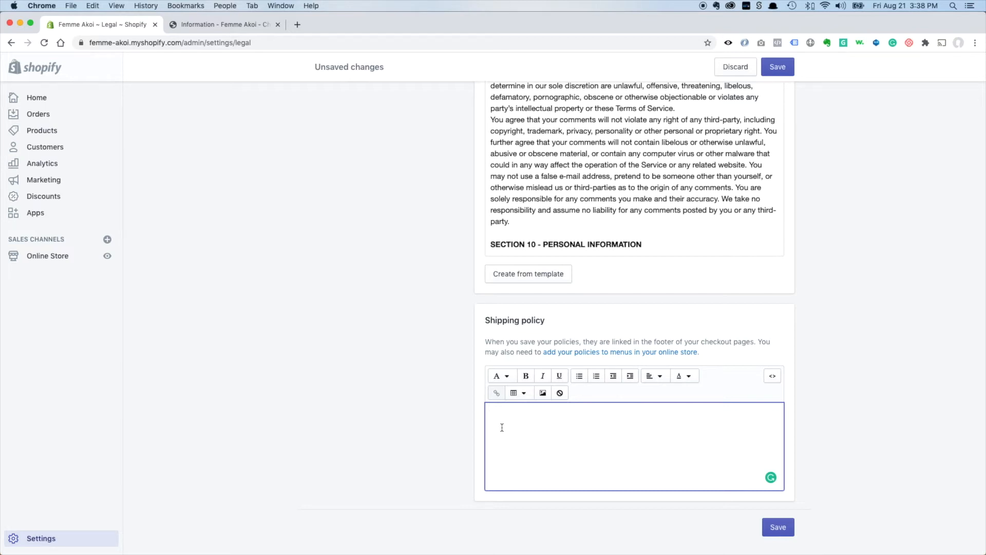
click(418, 339)
click(779, 529)
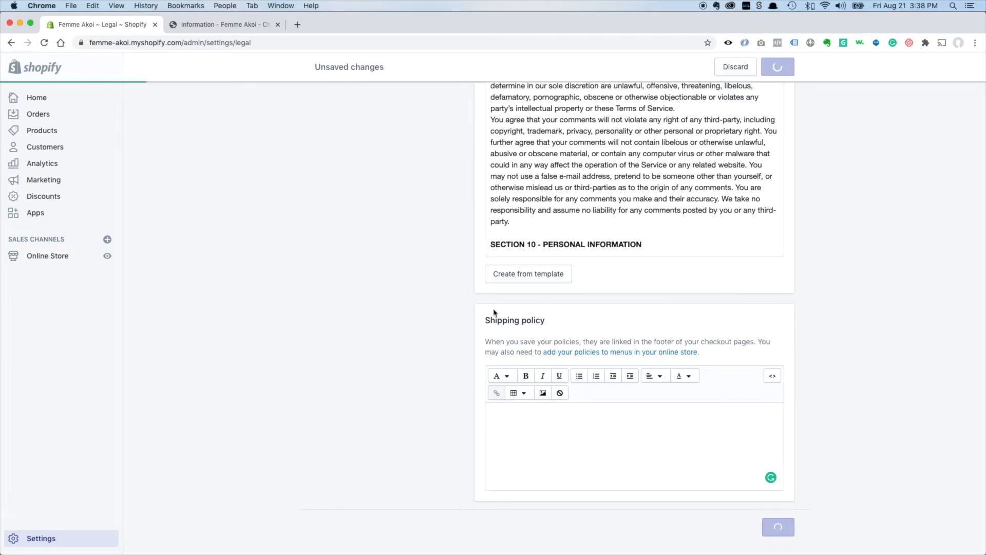
scroll(469, 303, up, 20)
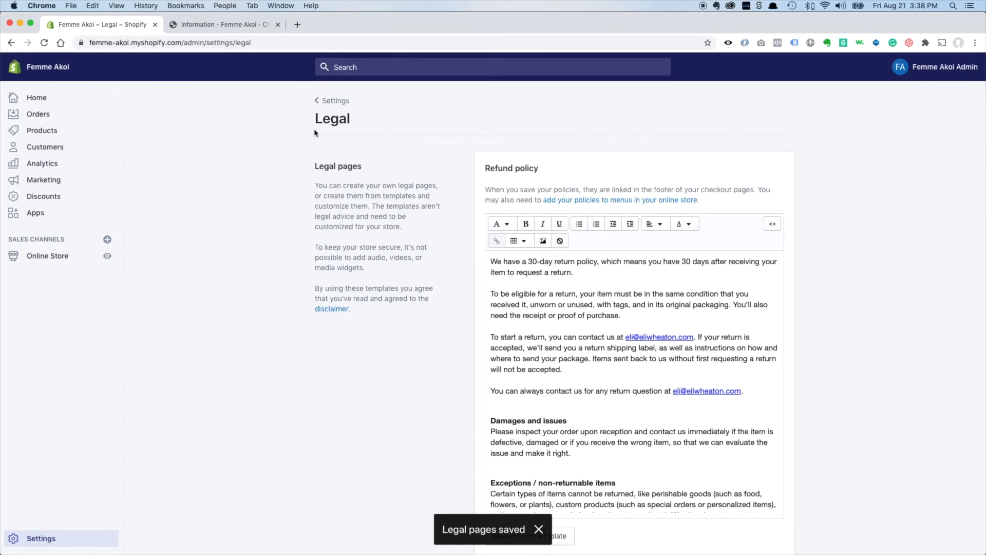
Open the store's Checkout settings and make customer accounts optional.
click(330, 102)
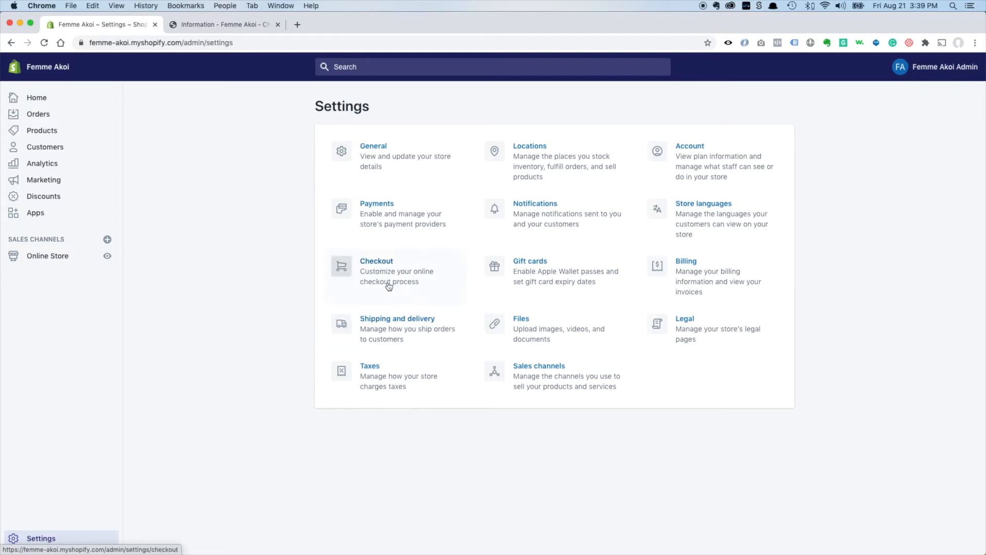
click(379, 268)
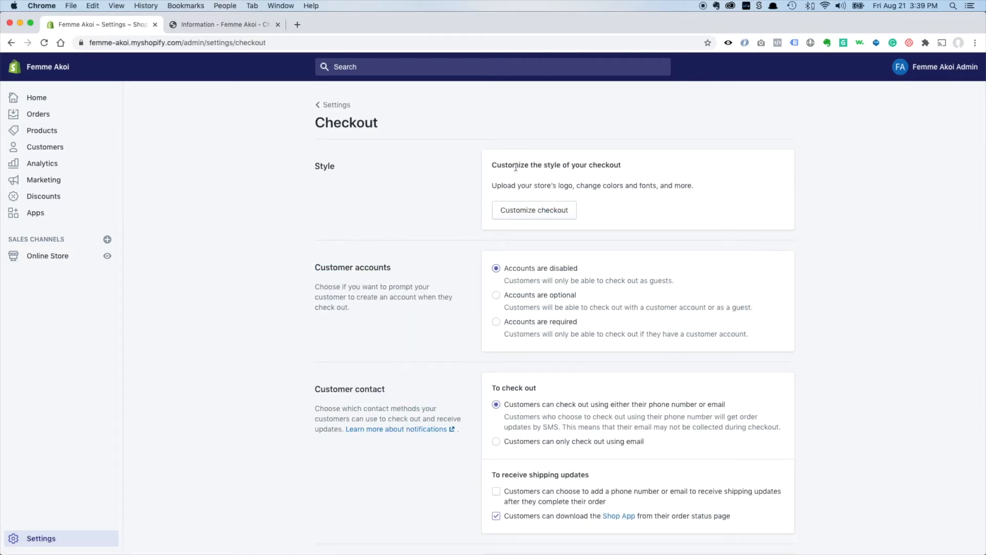
scroll(455, 278, down, 3)
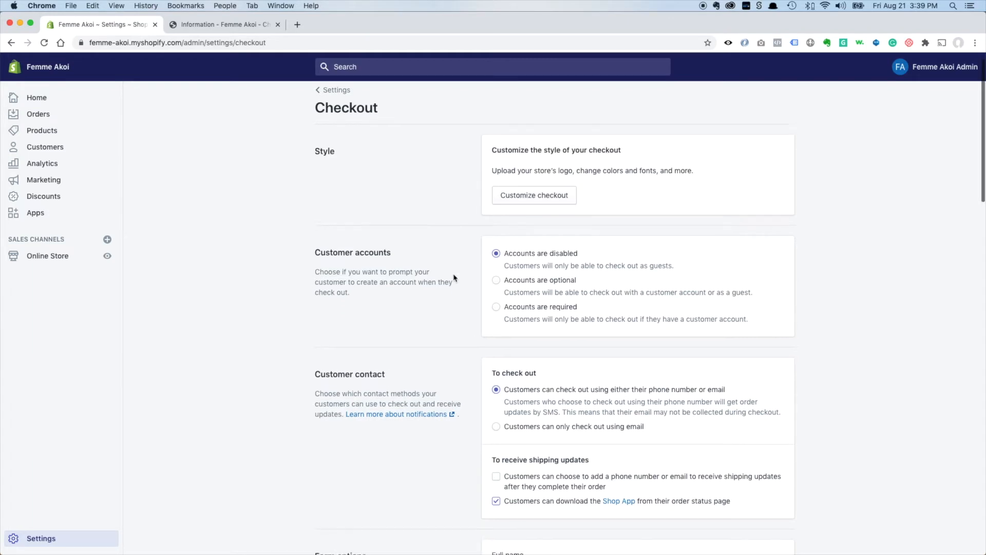
scroll(459, 278, down, 1)
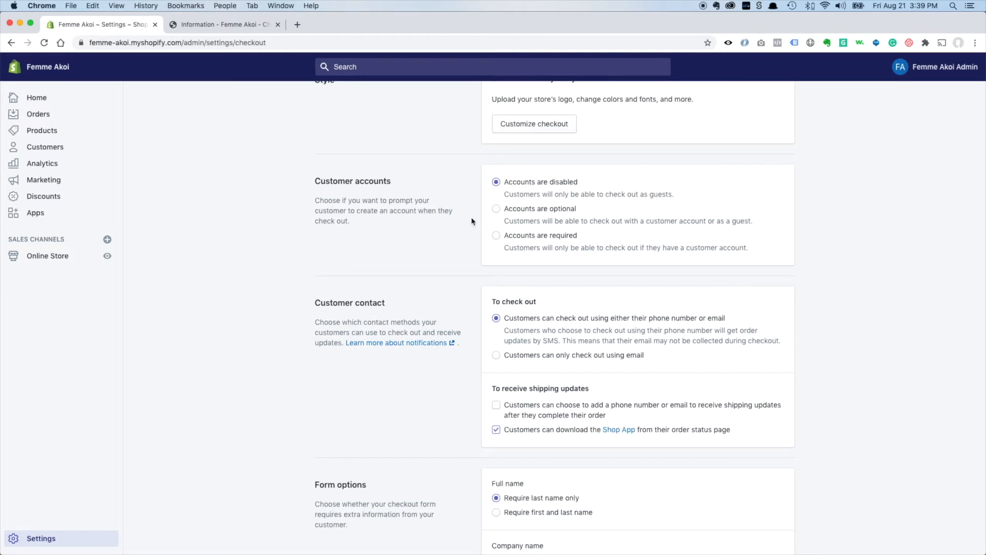
click(496, 209)
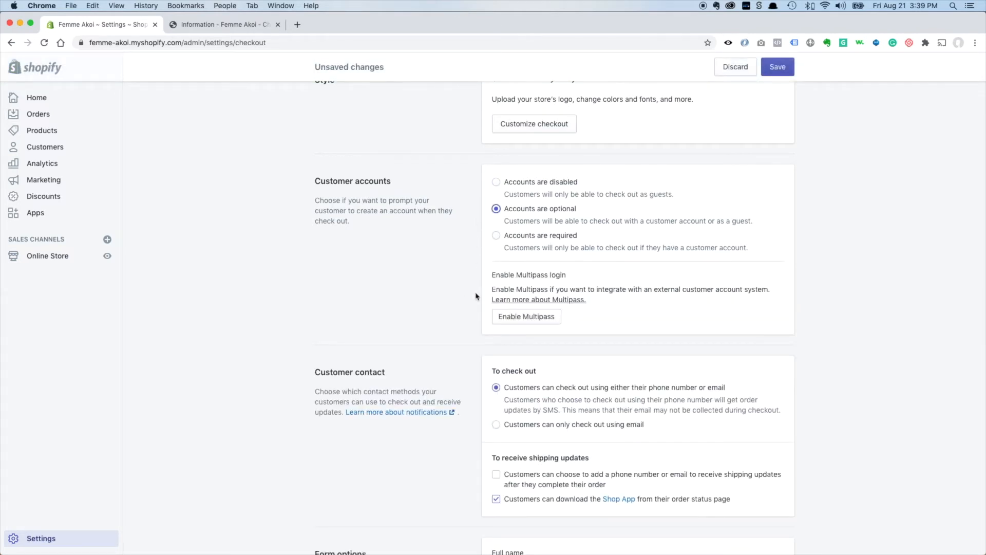
Allow customers to add a phone number or email to receive shipping updates after they complete their order.
scroll(482, 328, down, 5)
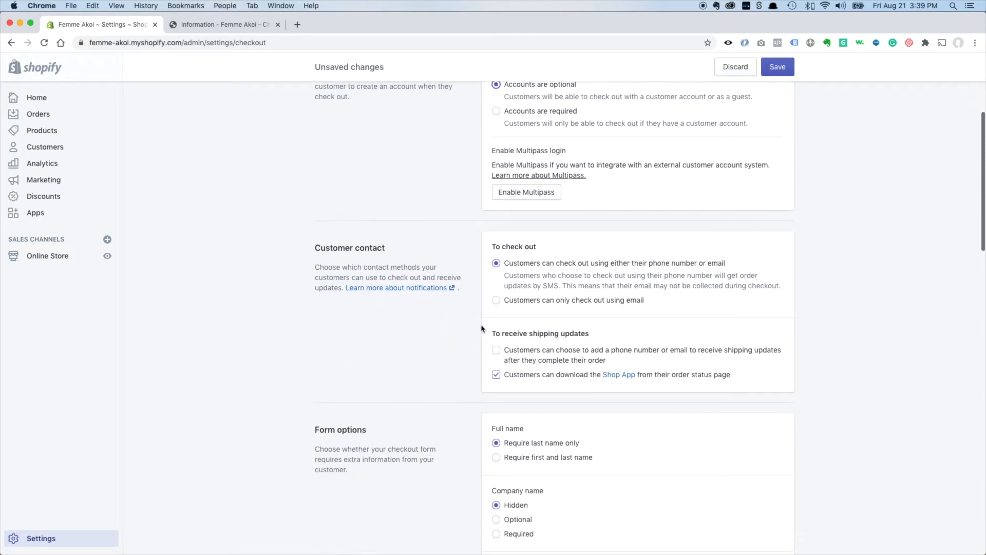
scroll(482, 328, down, 1)
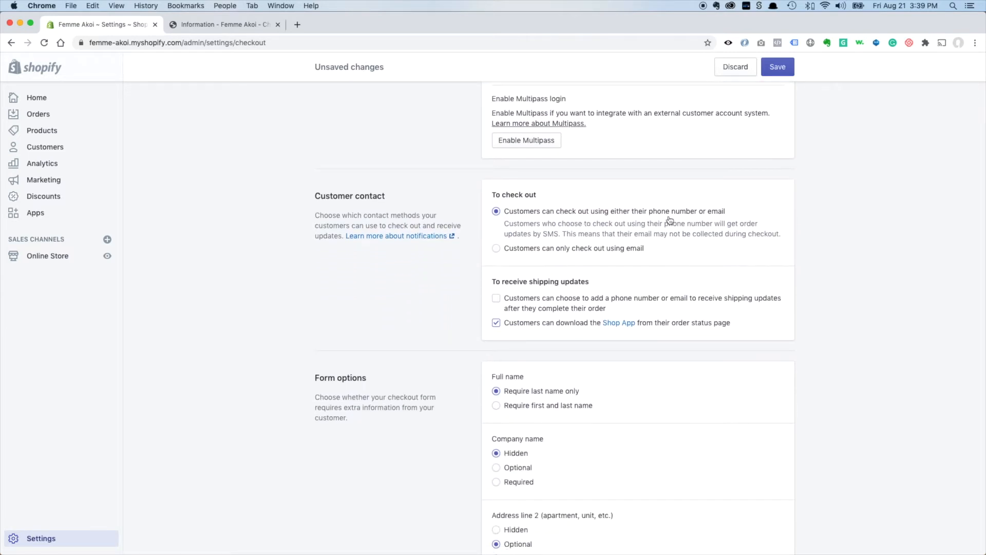
scroll(471, 257, down, 2)
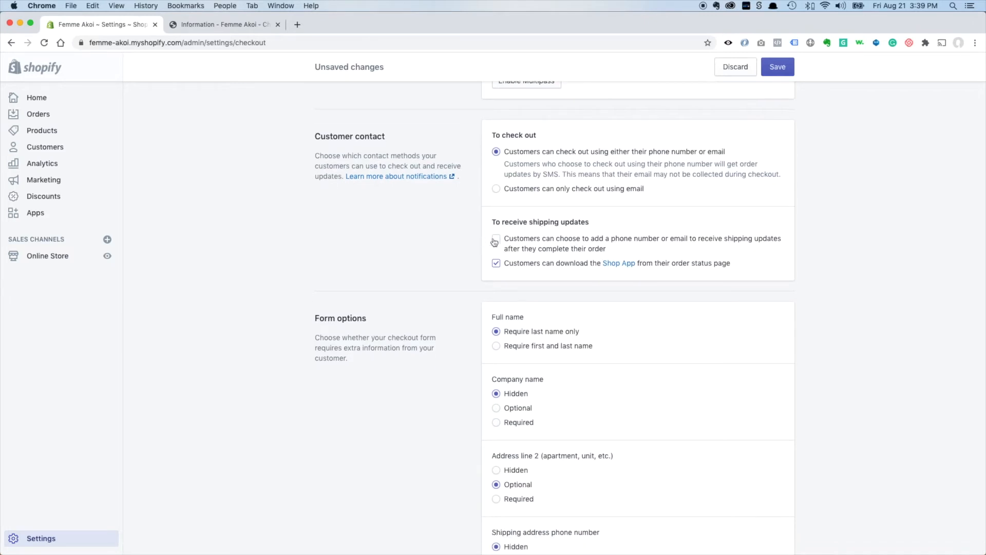
click(496, 240)
scroll(544, 271, down, 1)
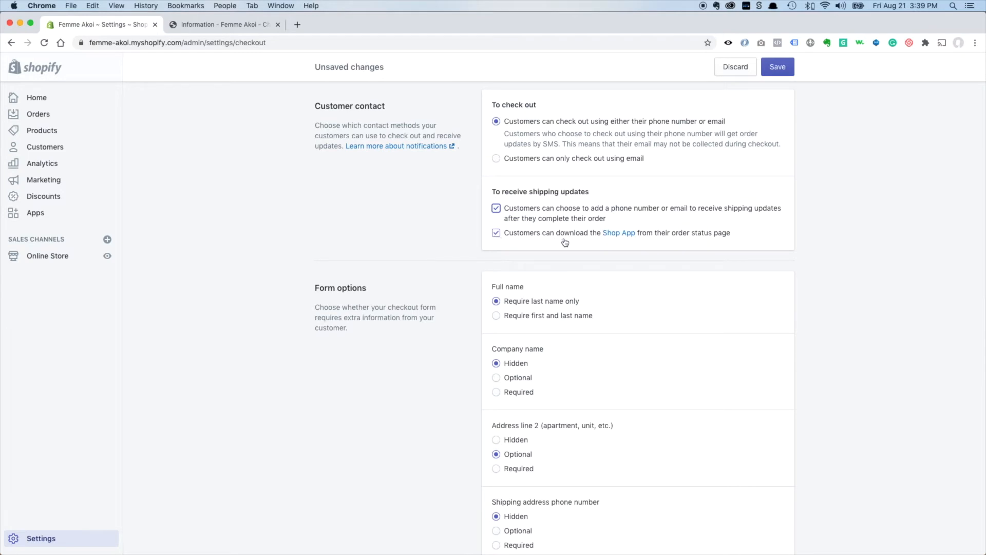
Set the checkout form to require first and last name and make the shipping address phone number optional.
scroll(476, 267, down, 2)
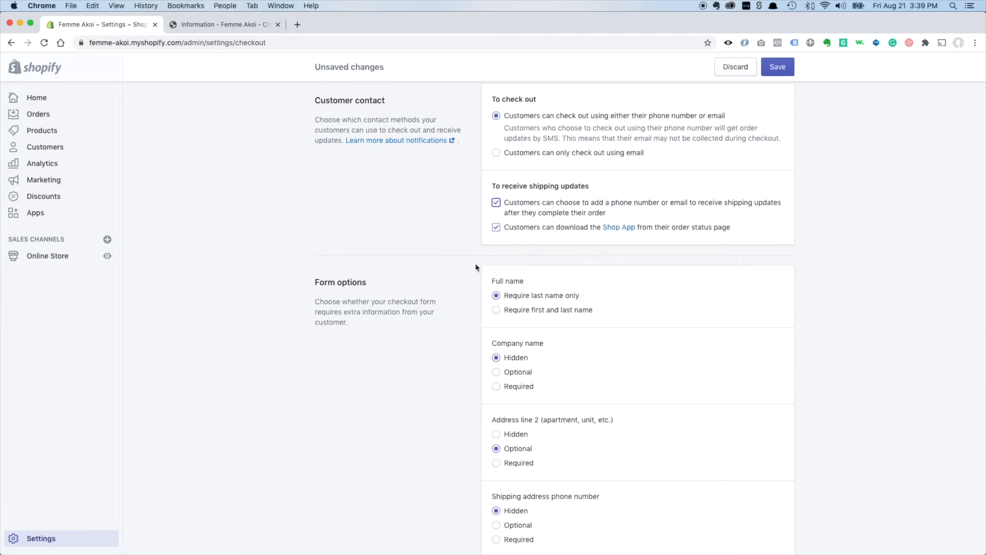
scroll(470, 270, down, 1)
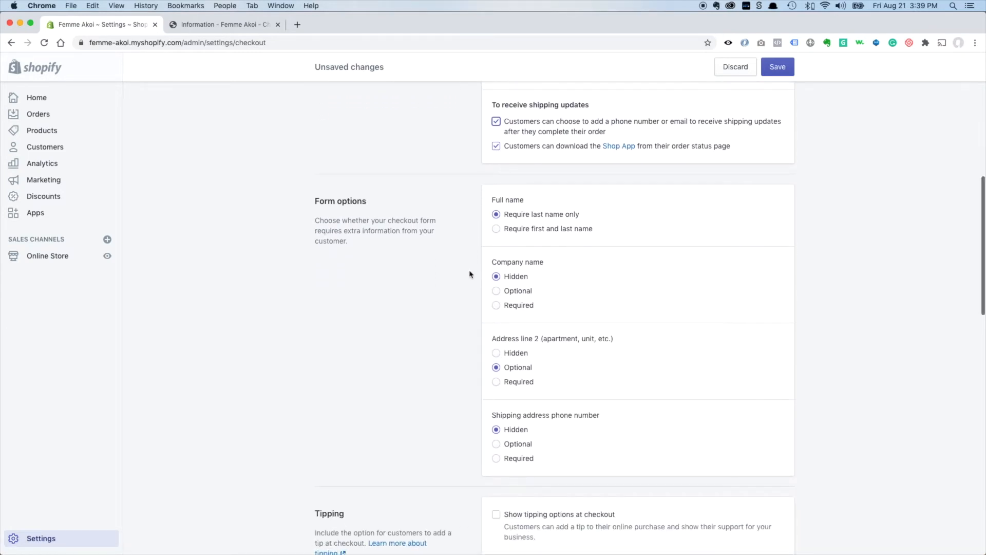
click(496, 228)
scroll(465, 267, down, 2)
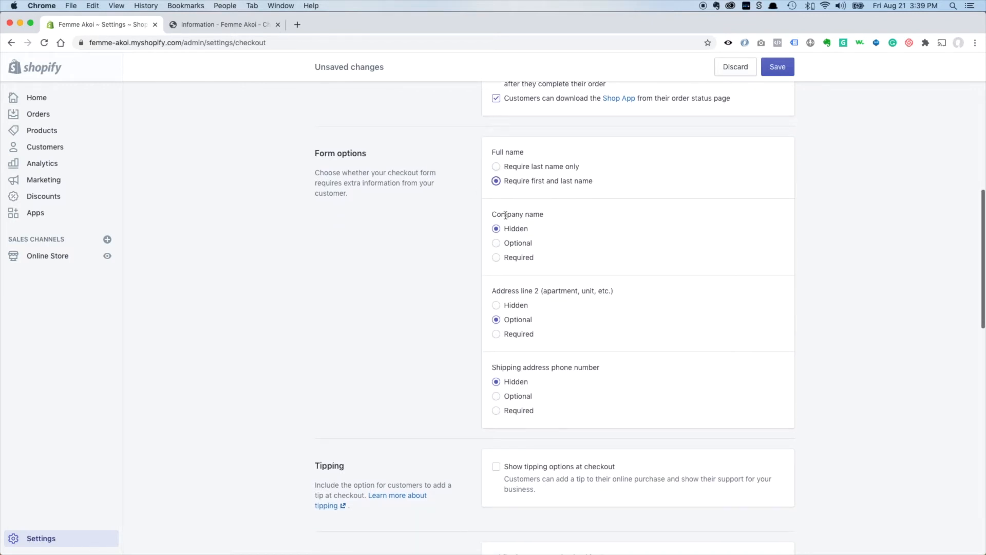
scroll(485, 286, down, 2)
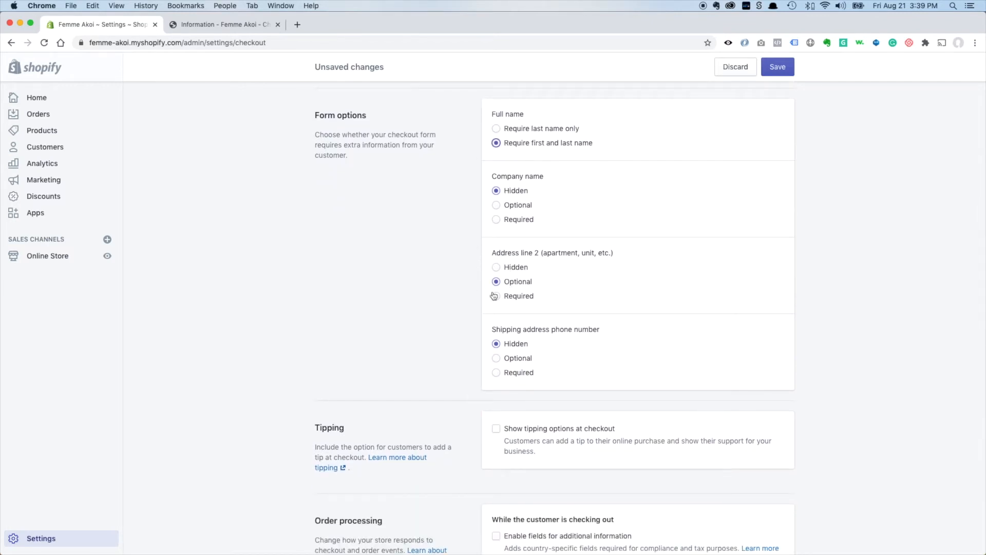
scroll(478, 306, down, 2)
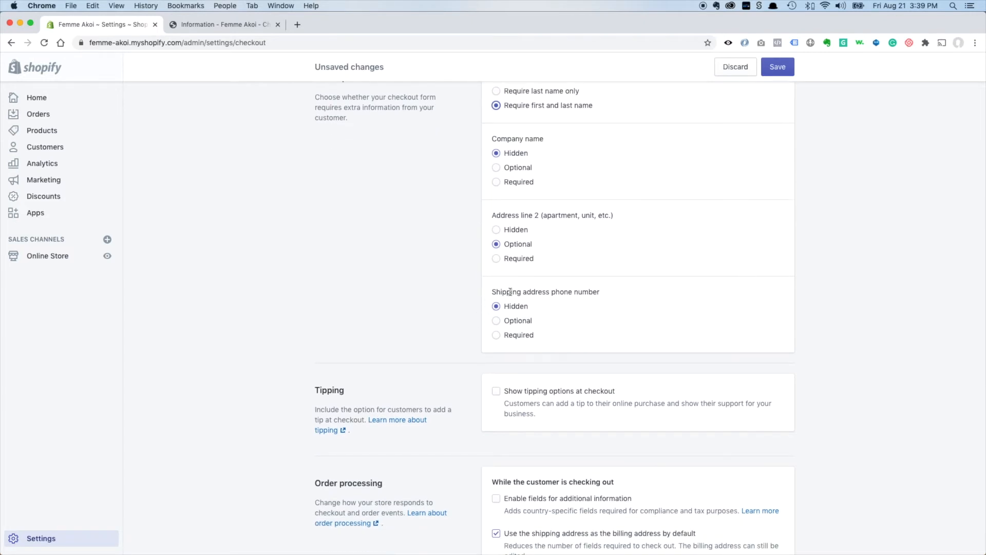
click(512, 323)
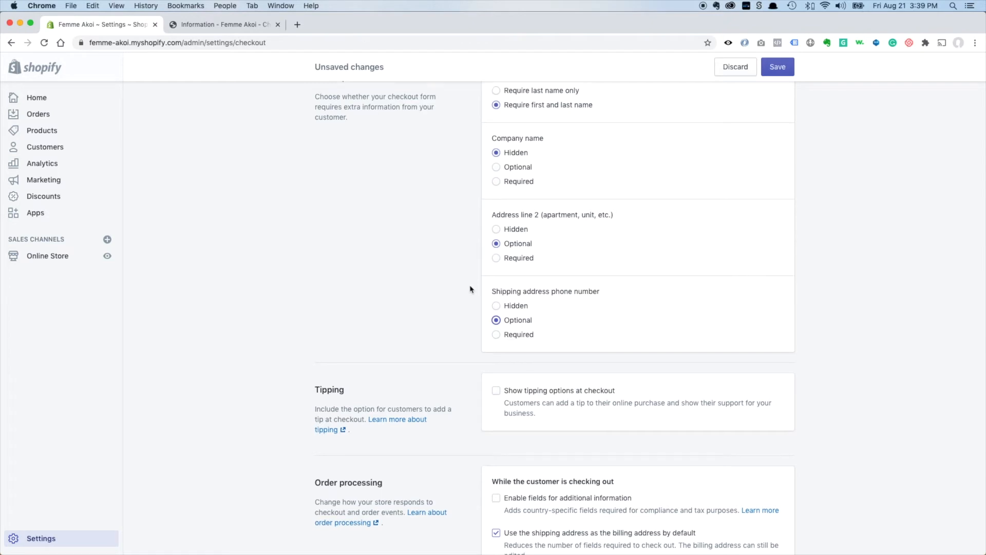
Enable address autocompletion in the order processing settings for customers who are checking out.
scroll(471, 290, down, 1)
scroll(472, 298, down, 1)
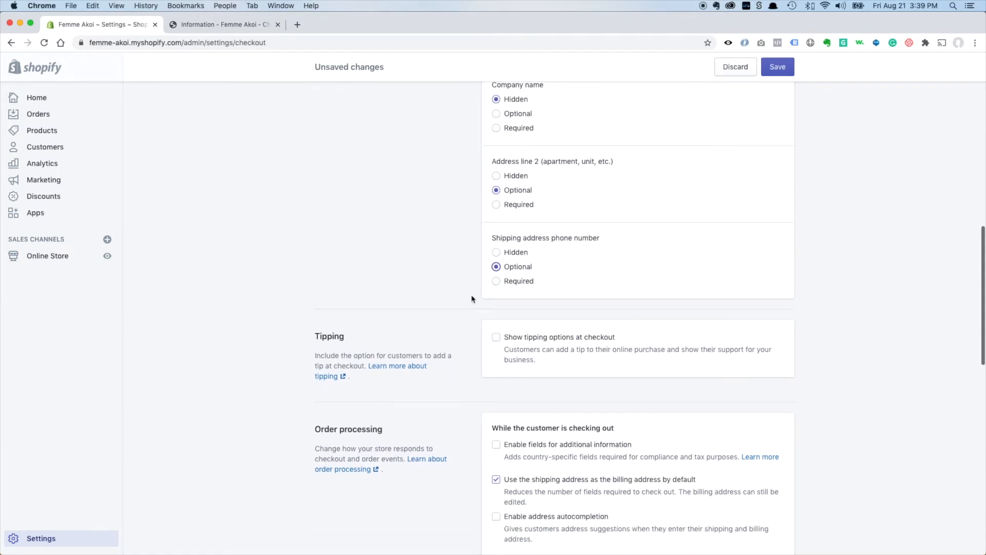
scroll(471, 300, down, 2)
scroll(470, 300, down, 1)
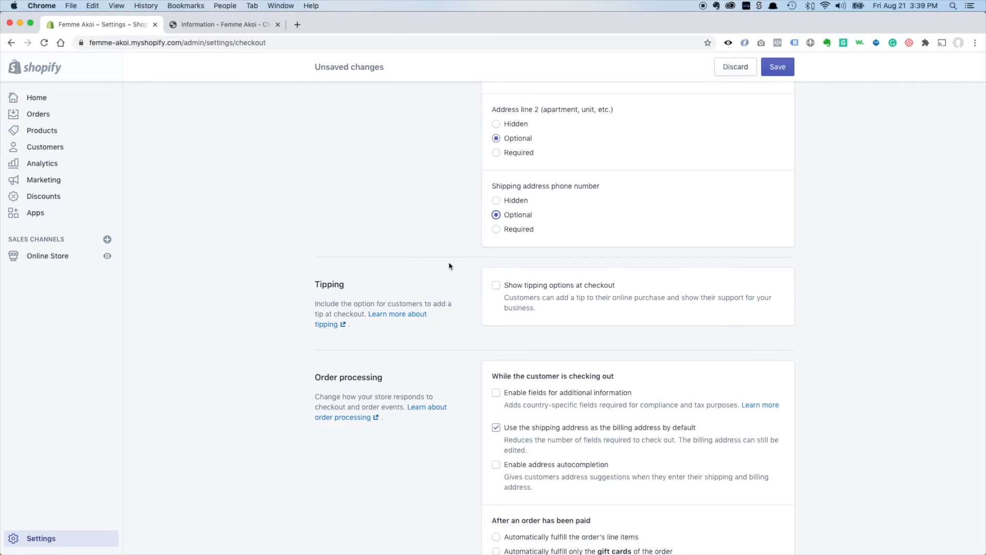
scroll(450, 266, down, 3)
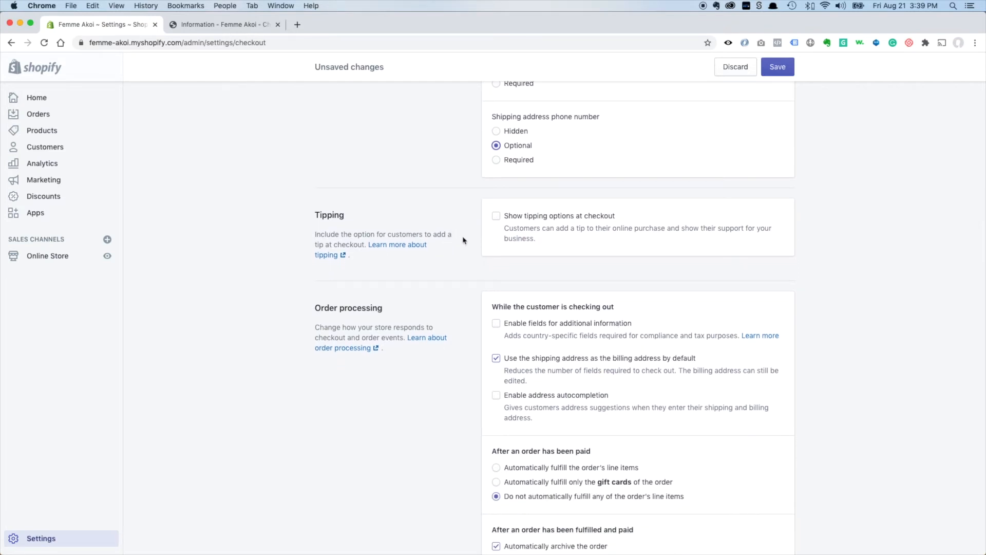
scroll(467, 263, down, 3)
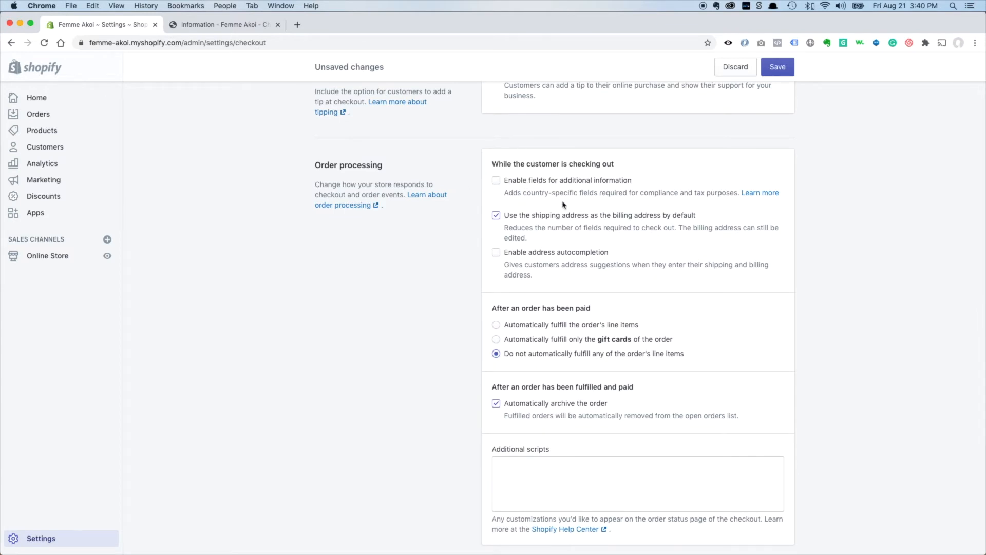
scroll(561, 204, down, 1)
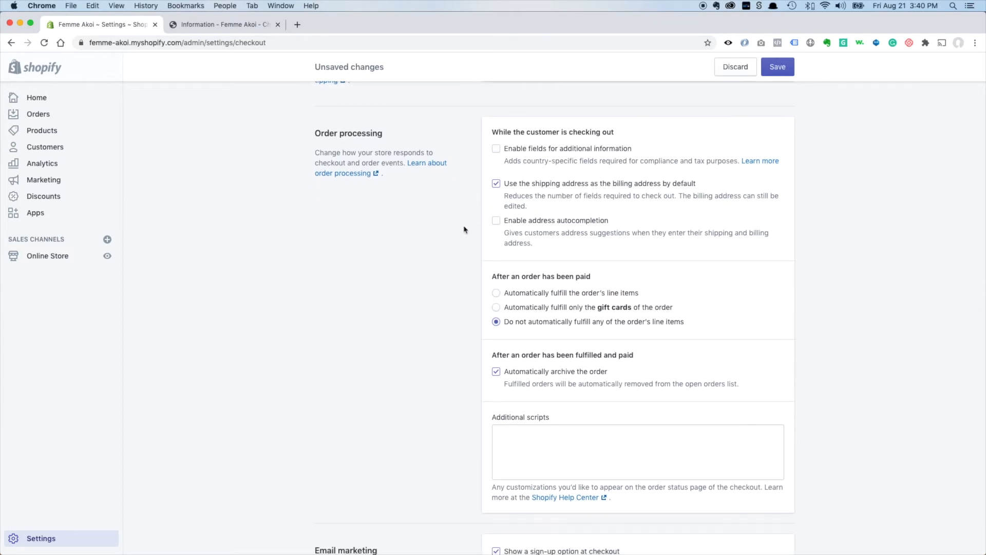
click(496, 222)
Preselect the email marketing sign-up option and compare it with the news and exclusive offers checkbox on the store's checkout page.
scroll(458, 288, down, 1)
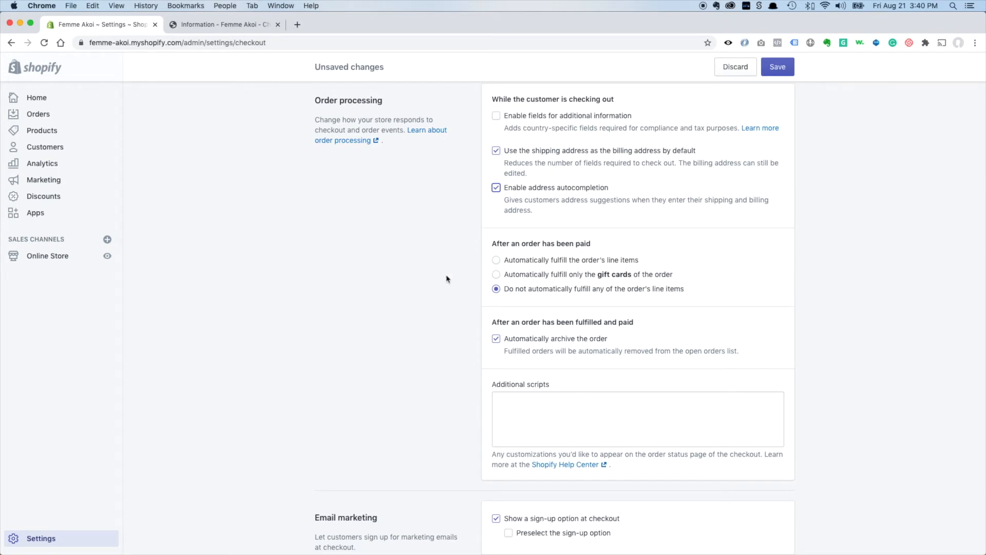
scroll(451, 279, down, 1)
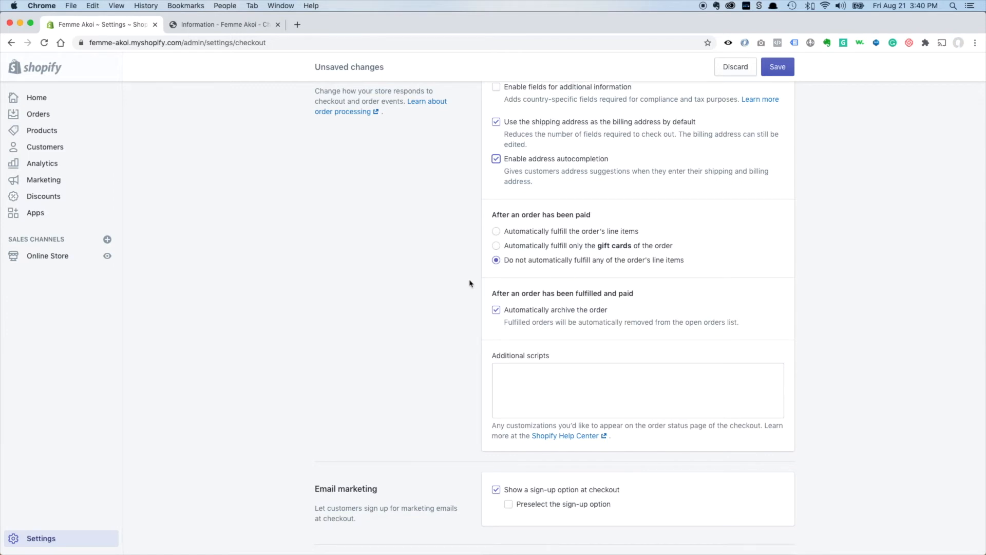
scroll(469, 283, down, 2)
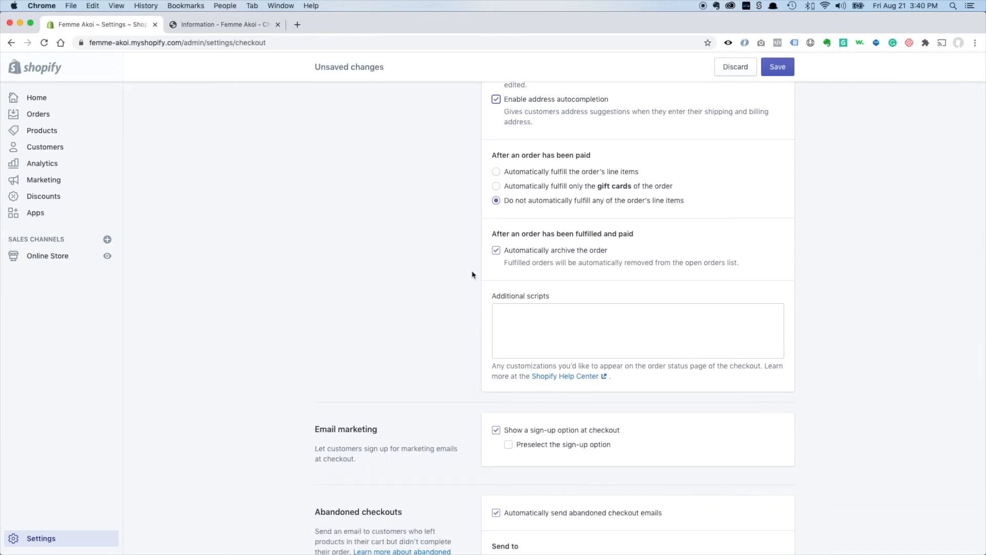
scroll(472, 275, down, 4)
scroll(469, 278, down, 4)
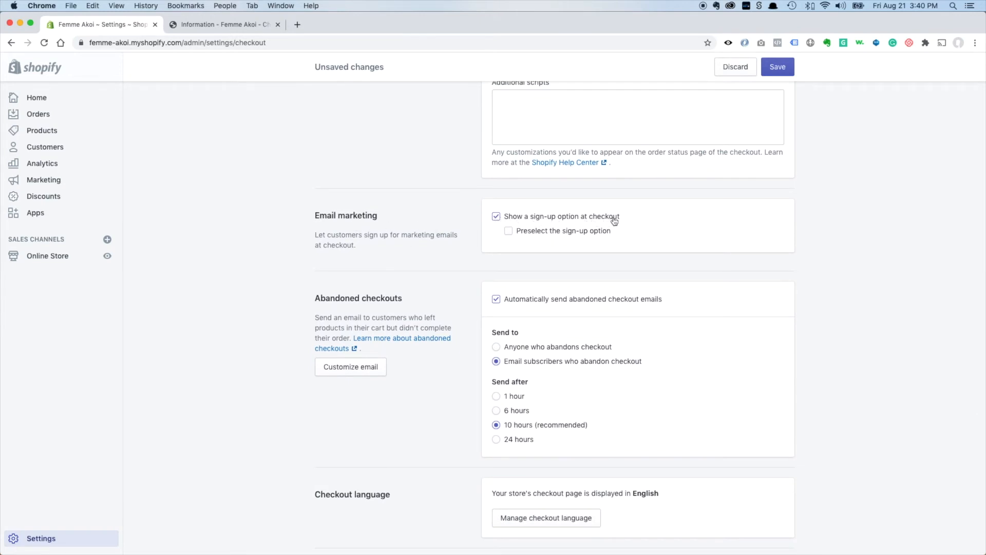
click(213, 25)
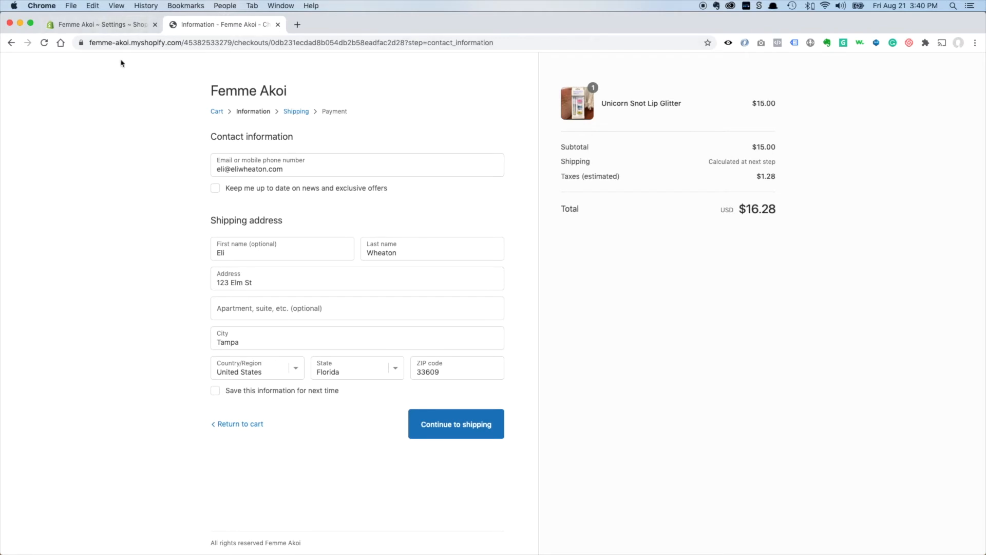
click(126, 25)
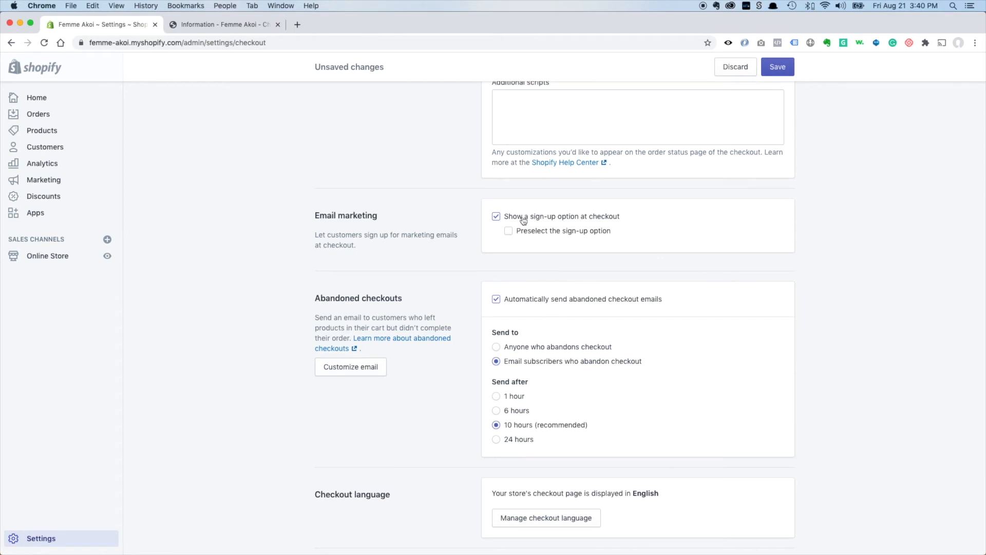
click(515, 232)
click(218, 30)
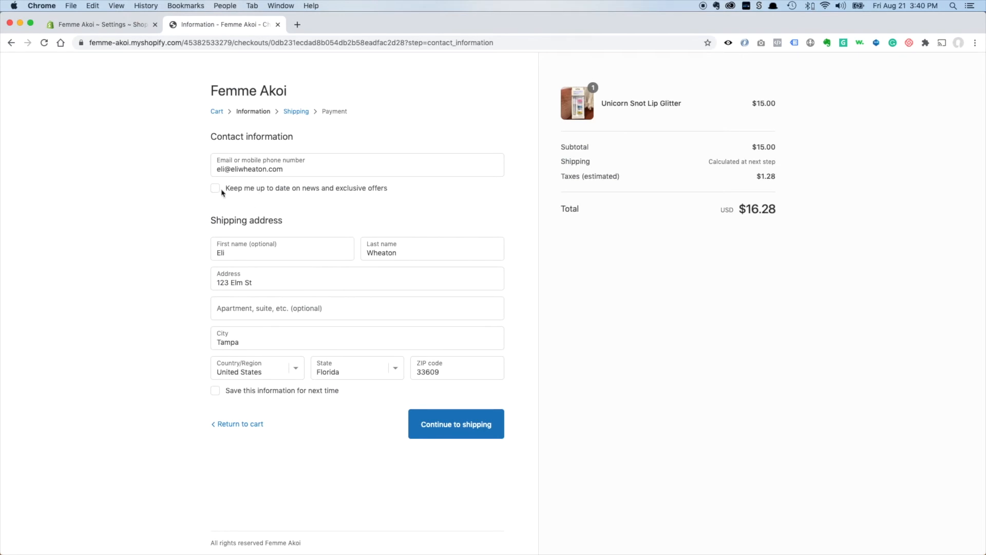
Return to the store's checkout settings, turn the email sign-up preselection off and turn it back on.
click(103, 24)
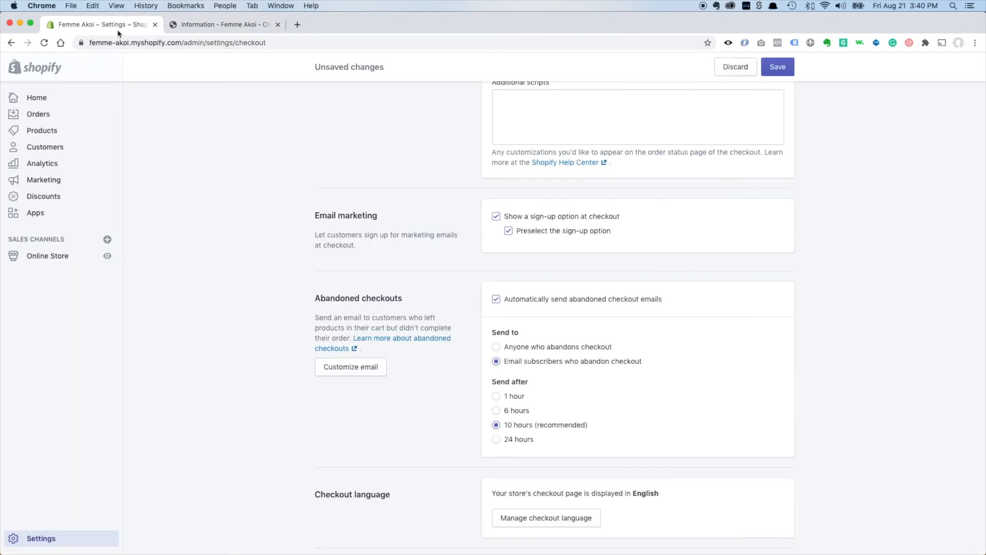
click(509, 232)
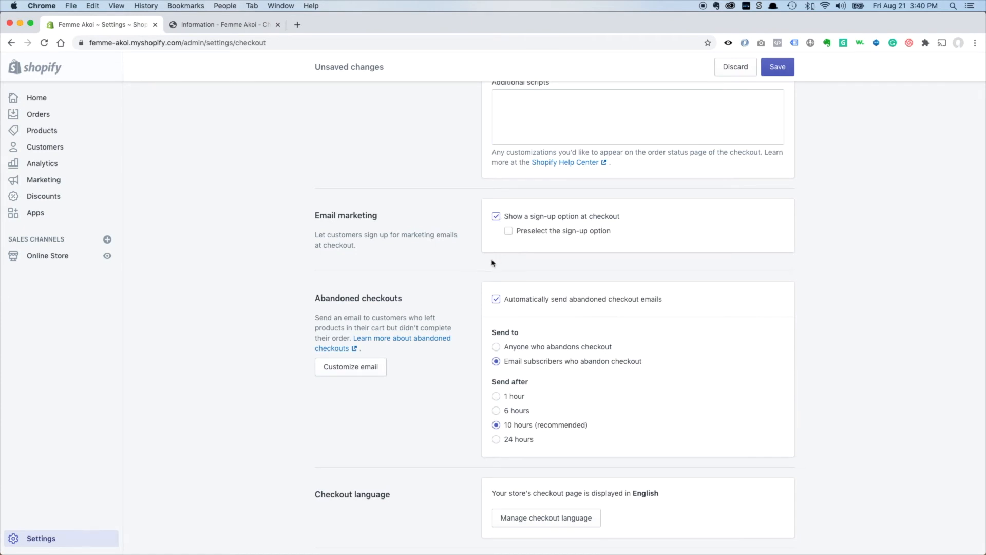
click(508, 231)
Send abandoned checkout emails to anyone who abandons checkout after 1 hour, and save the checkout settings.
scroll(469, 313, down, 2)
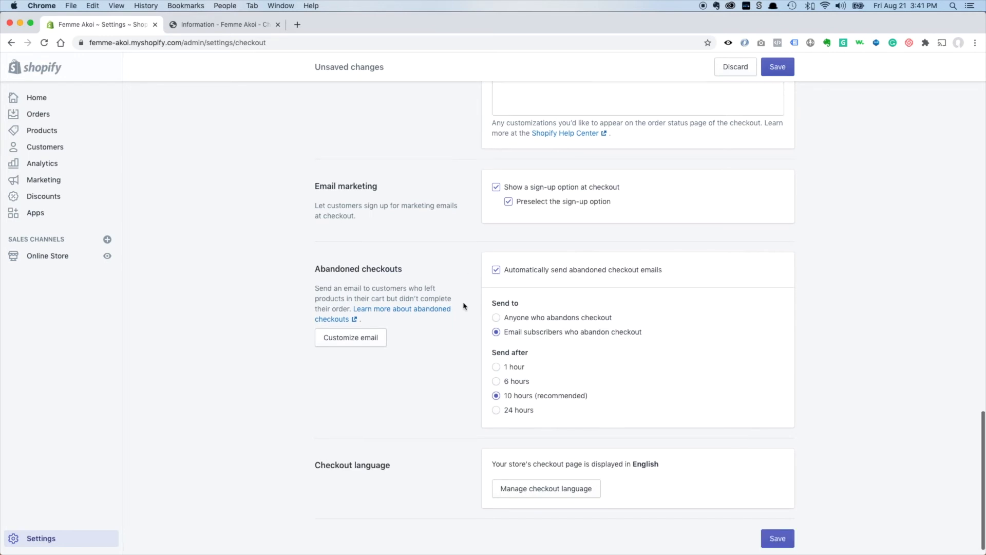
scroll(465, 306, down, 1)
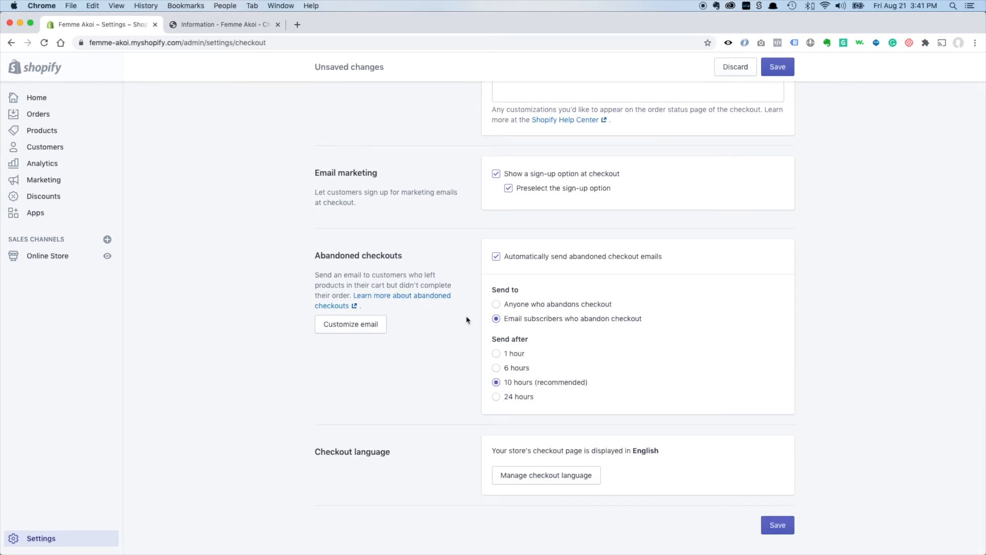
click(517, 308)
click(497, 353)
click(776, 524)
Open the checkout style customization from the checkout settings and show the theme's checkout options.
scroll(474, 316, up, 10)
scroll(474, 316, up, 15)
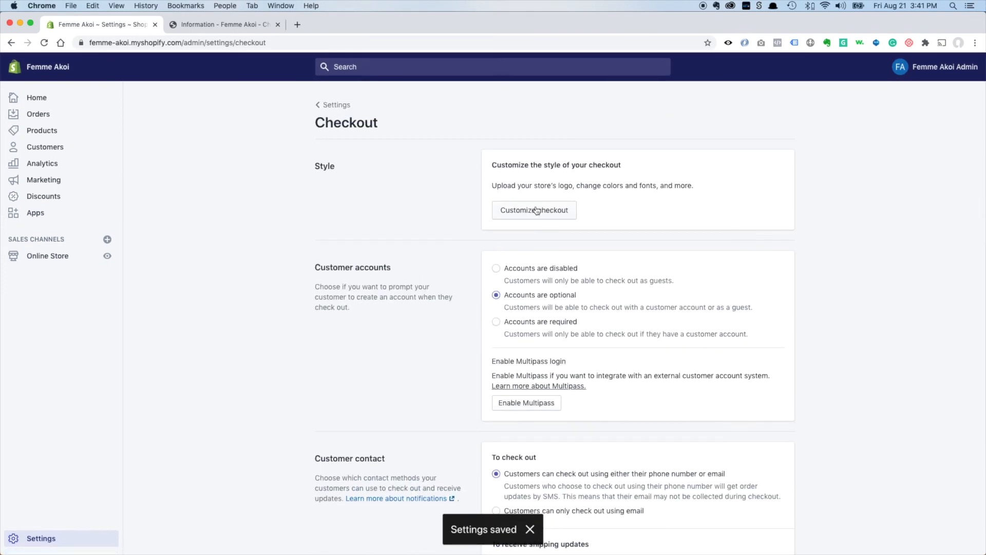
click(533, 215)
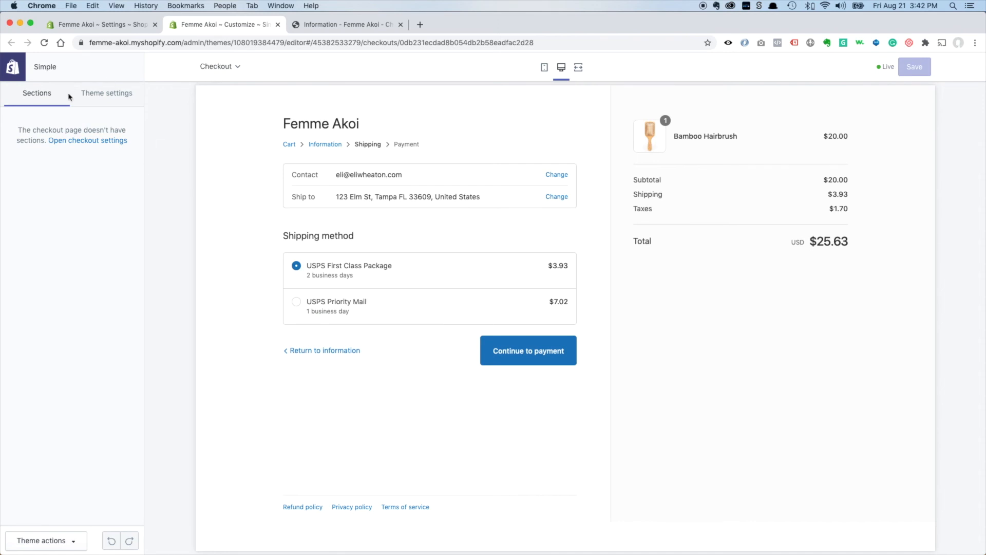
click(84, 141)
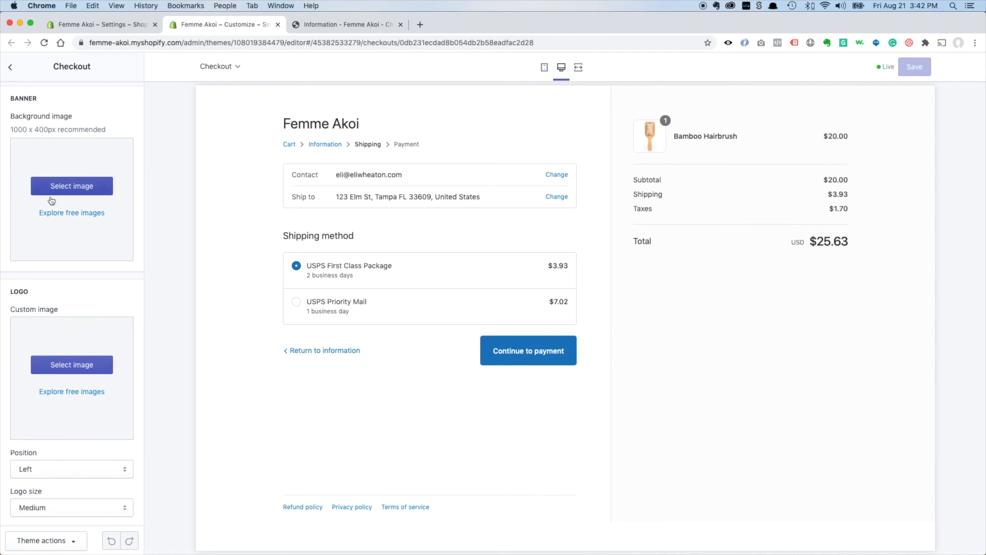
Use the Femme Akoi logo from the image library as the checkout logo and set its size to Large.
click(68, 367)
click(103, 153)
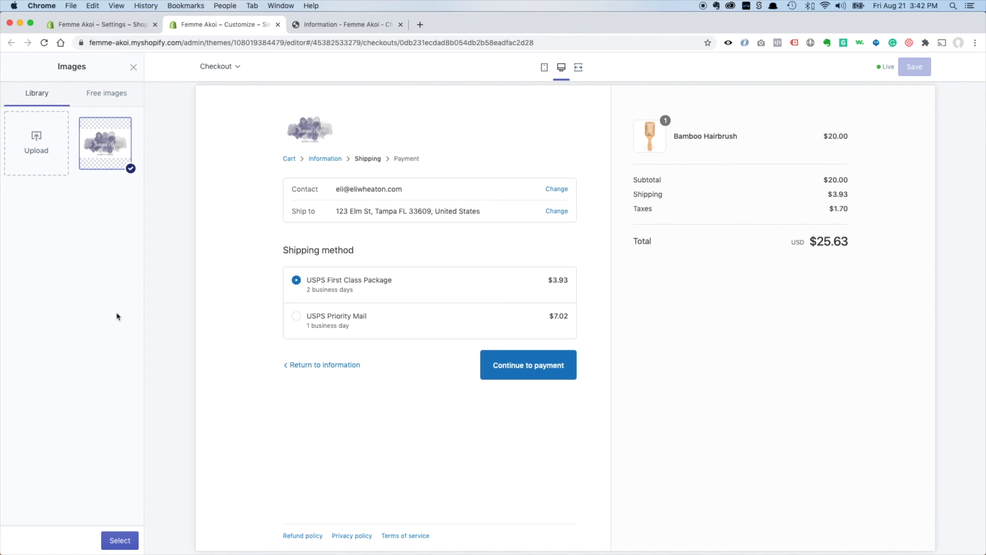
click(120, 539)
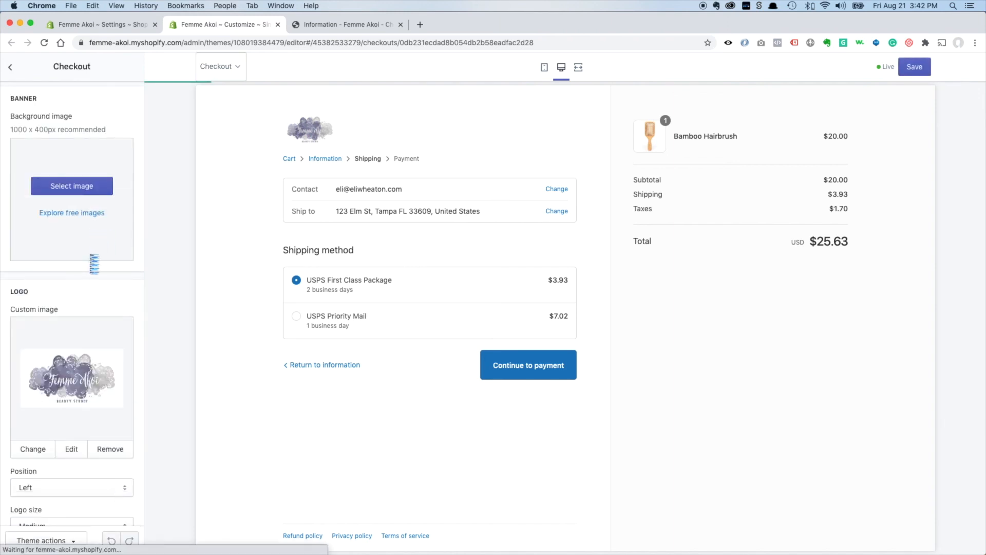
scroll(92, 391, down, 5)
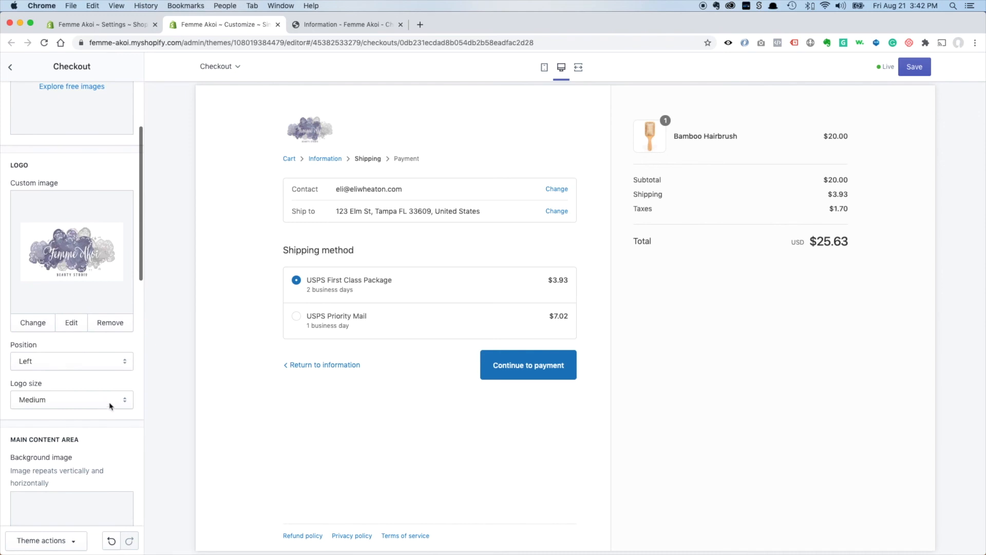
click(110, 406)
click(107, 409)
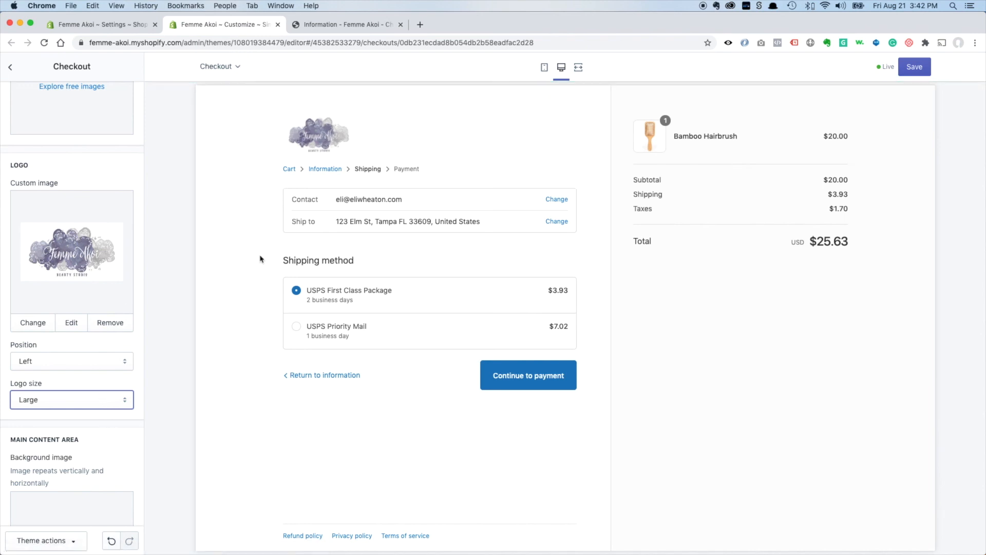
Save the checkout style changes and reload the store's checkout page to check the logo.
scroll(88, 325, down, 7)
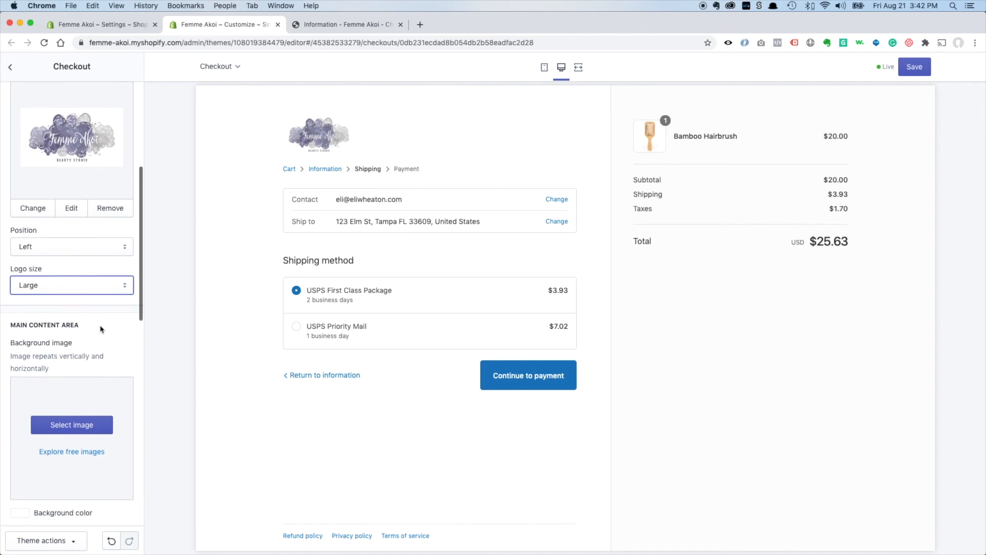
scroll(101, 329, down, 11)
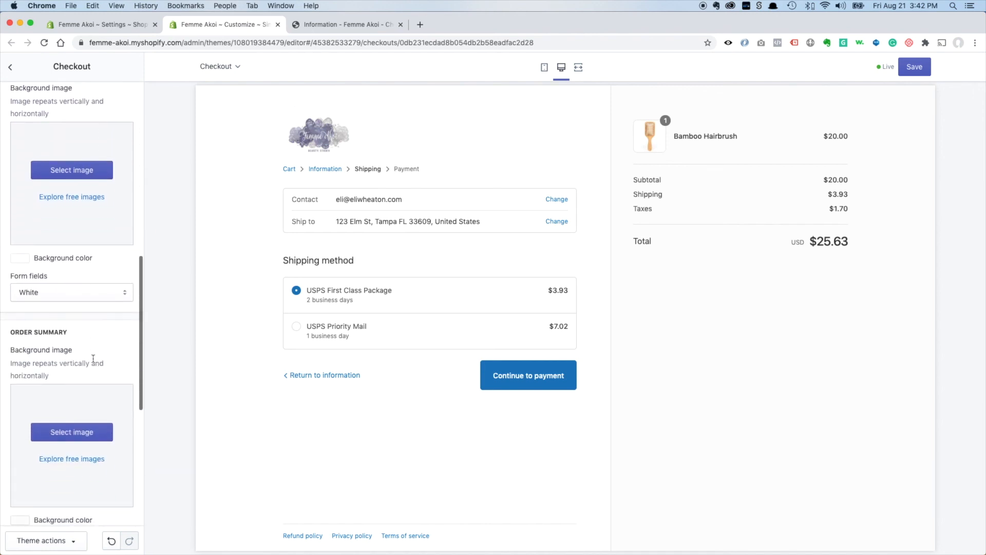
scroll(93, 359, down, 3)
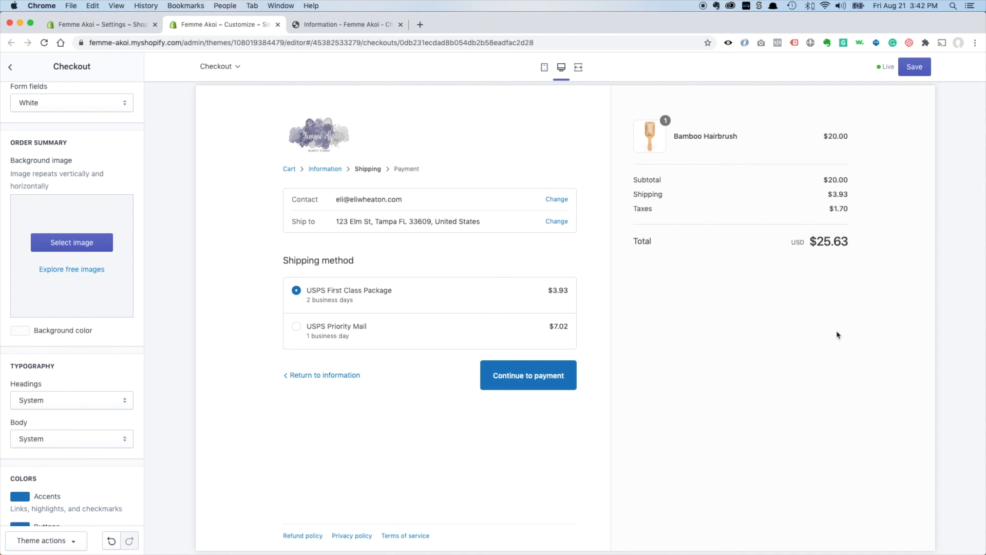
scroll(77, 331, down, 5)
scroll(91, 375, up, 4)
scroll(91, 375, up, 10)
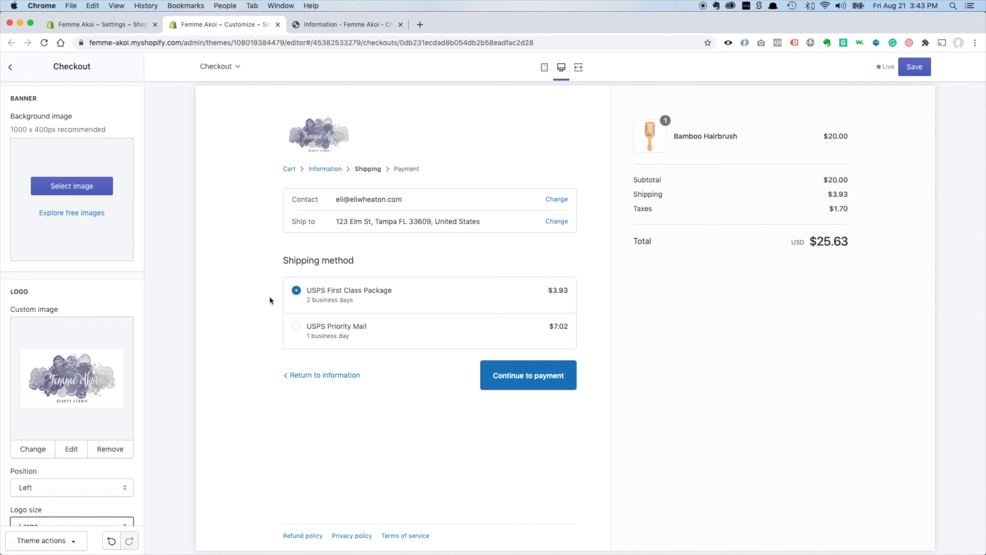
click(909, 70)
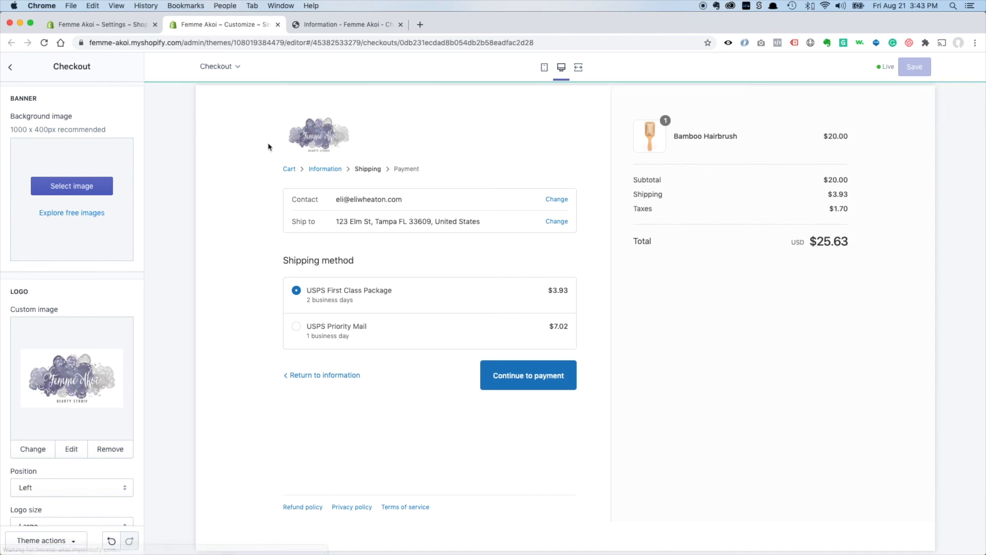
click(335, 25)
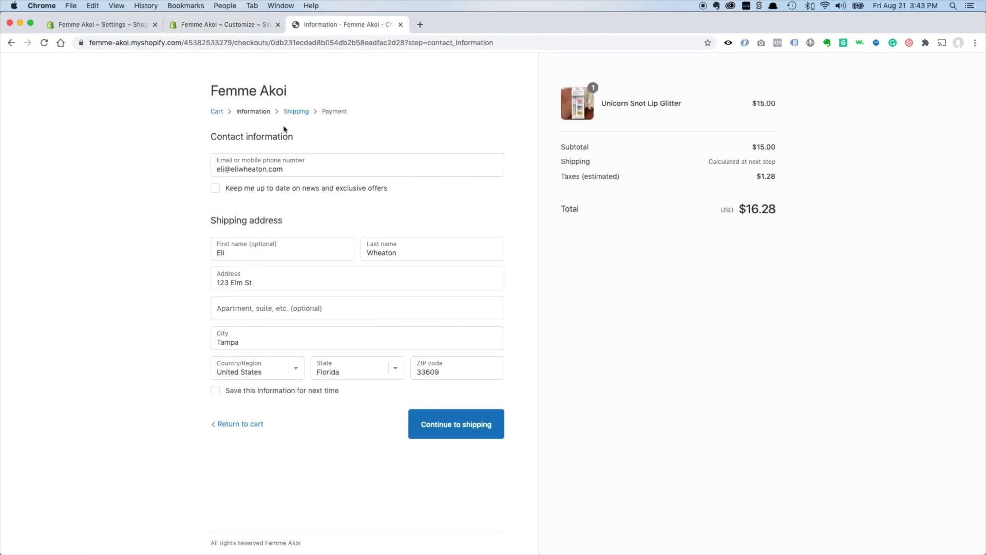
click(45, 44)
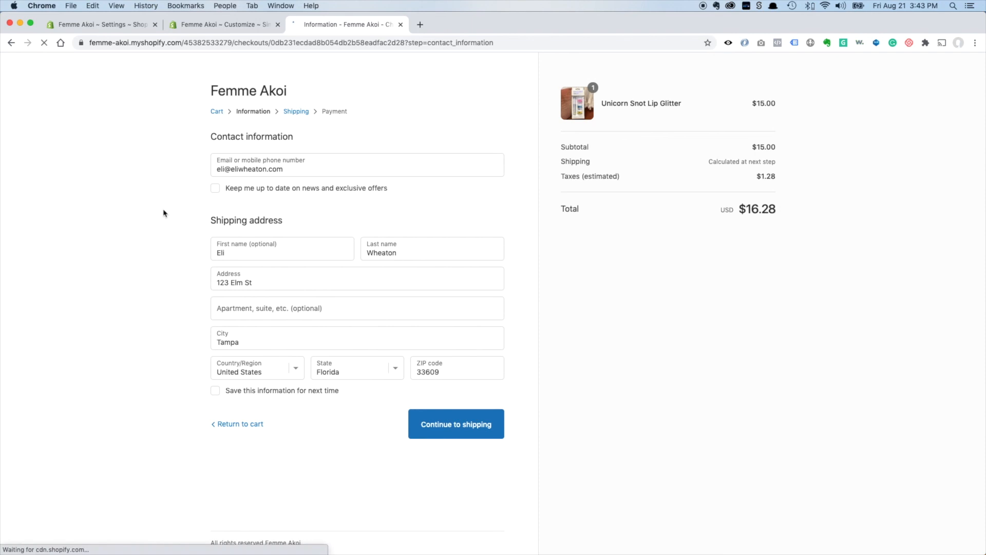